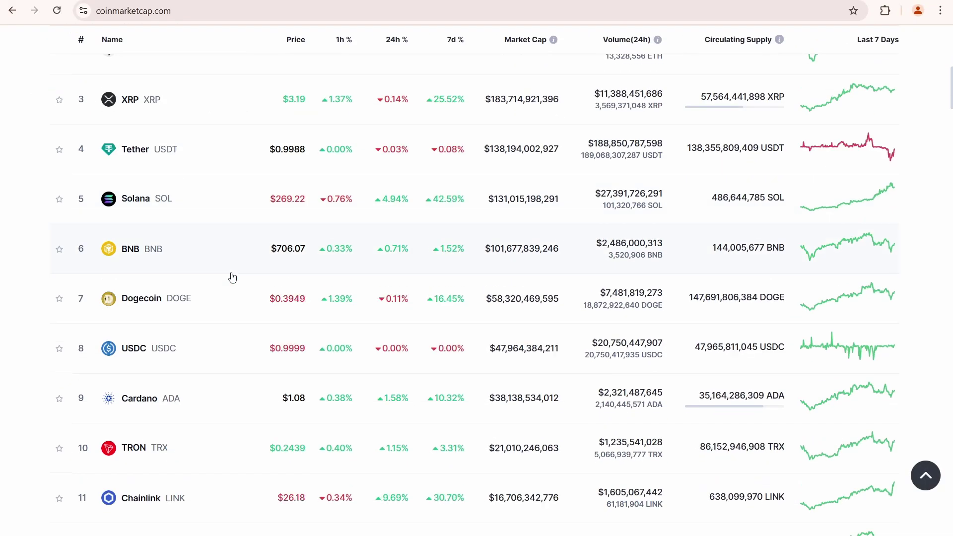
# Find OFFICIAL TRUMP in the CoinMarketCap table and copy its contract address
pyautogui.scroll(-4, 233, 277)
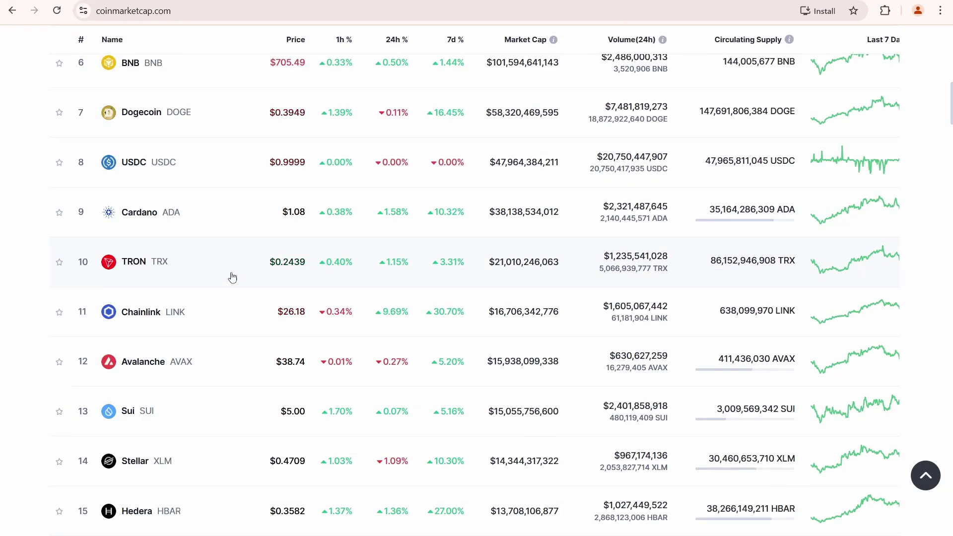
pyautogui.scroll(-4, 231, 276)
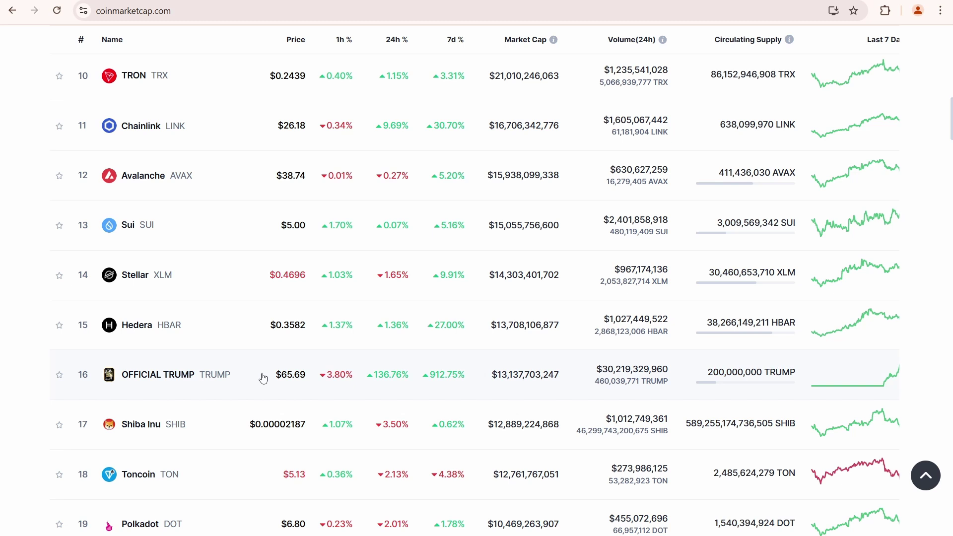
pyautogui.scroll(-1, 260, 378)
pyautogui.scroll(-2, 253, 368)
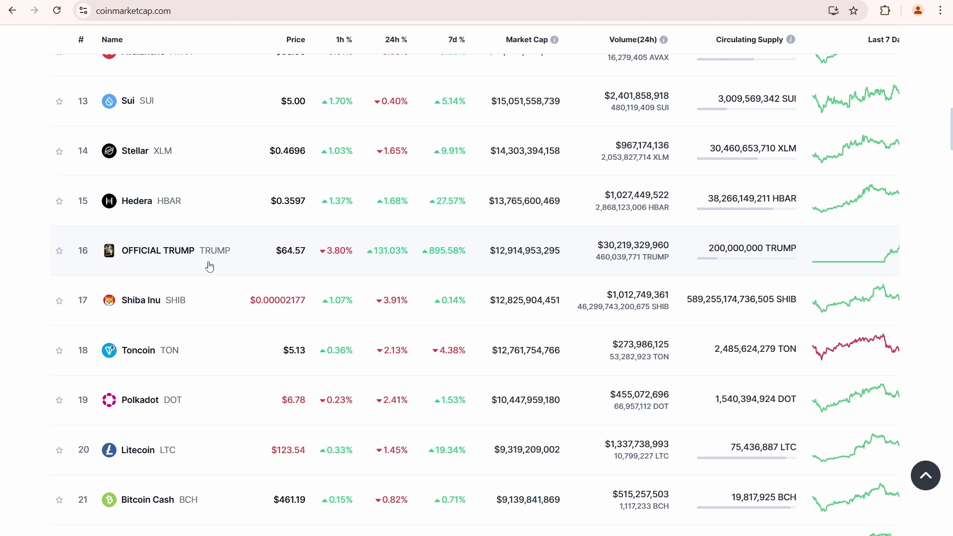
pyautogui.click(159, 255)
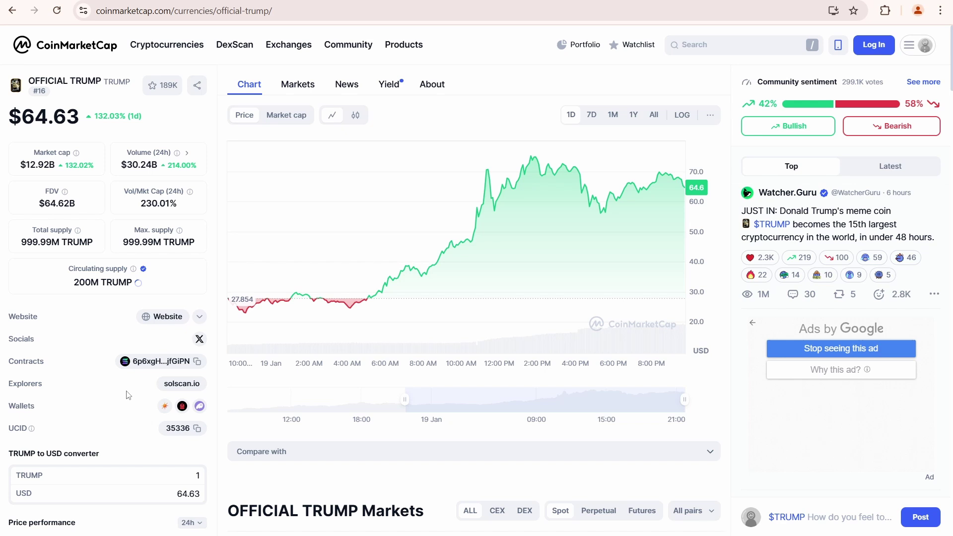
pyautogui.click(197, 361)
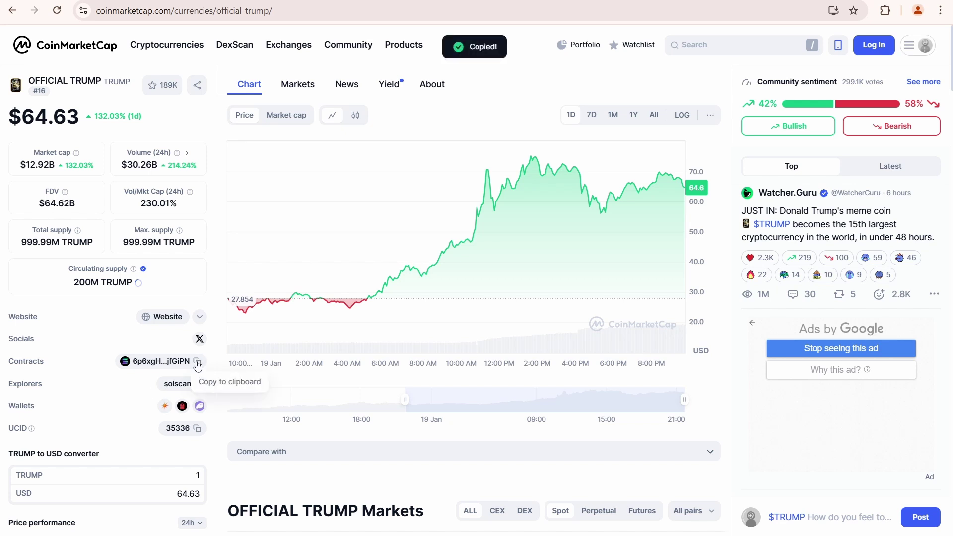
# Search DEX Screener for the pasted TRUMP contract address and browse the resulting pairs
pyautogui.hotkey('ctrl', 'Tab')
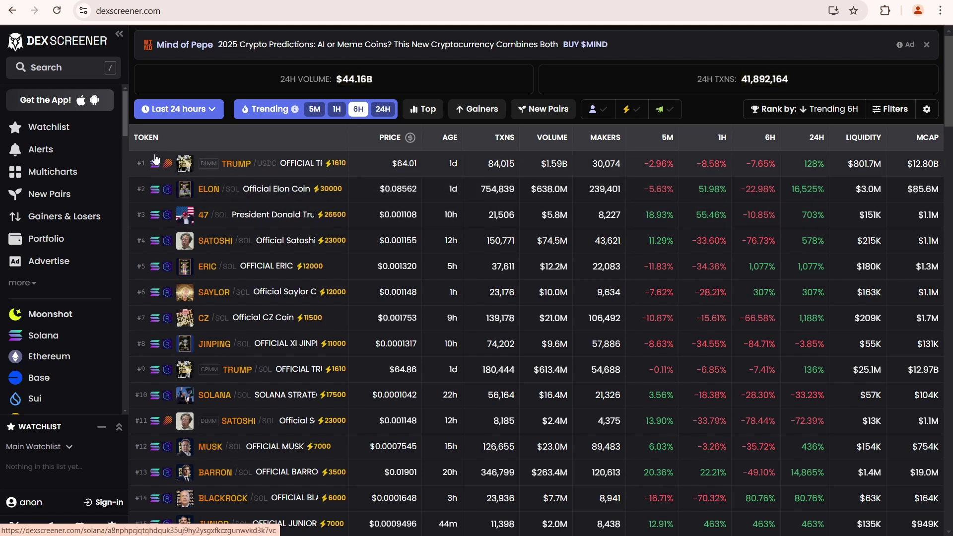
pyautogui.click(67, 67)
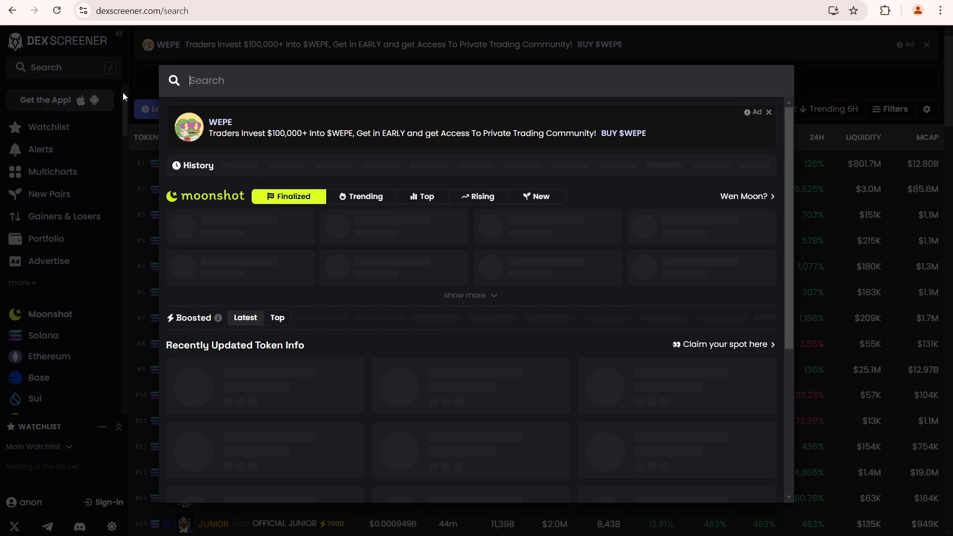
pyautogui.hotkey('ctrl', 'v')
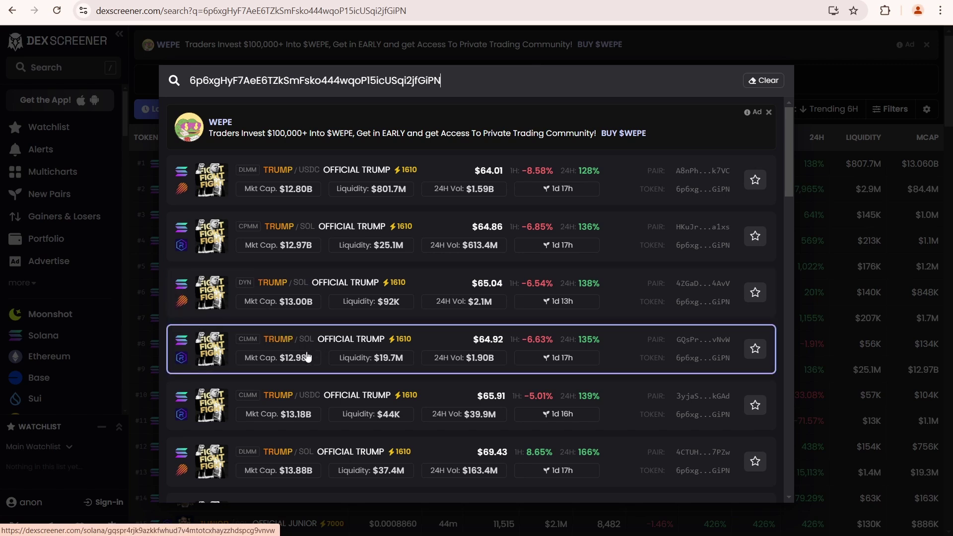
pyautogui.scroll(-1, 369, 372)
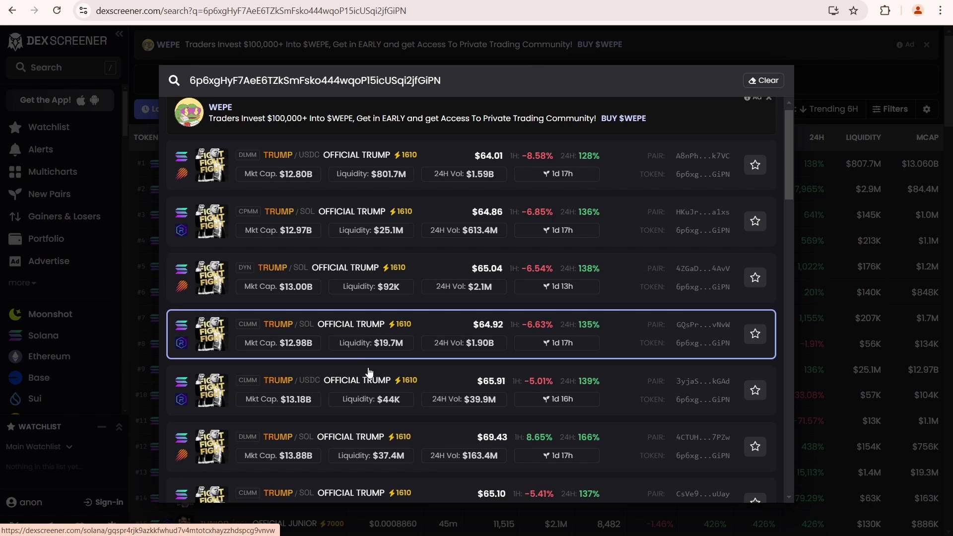
pyautogui.scroll(-1, 369, 372)
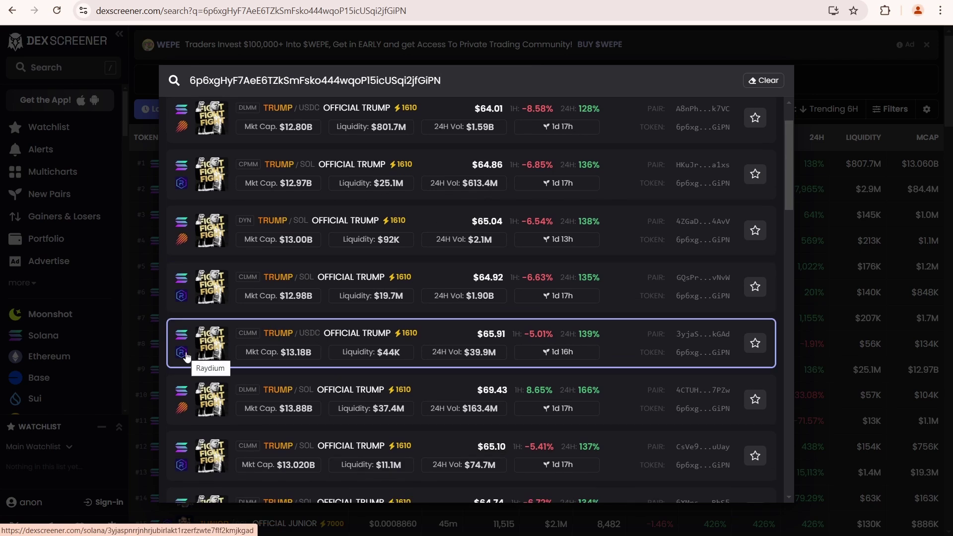
pyautogui.scroll(-2, 186, 356)
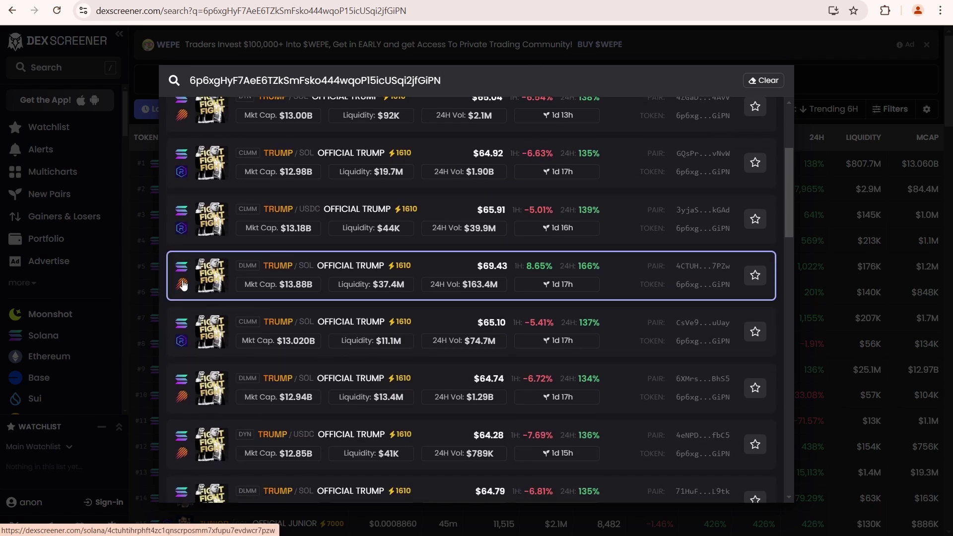
pyautogui.scroll(-1, 232, 354)
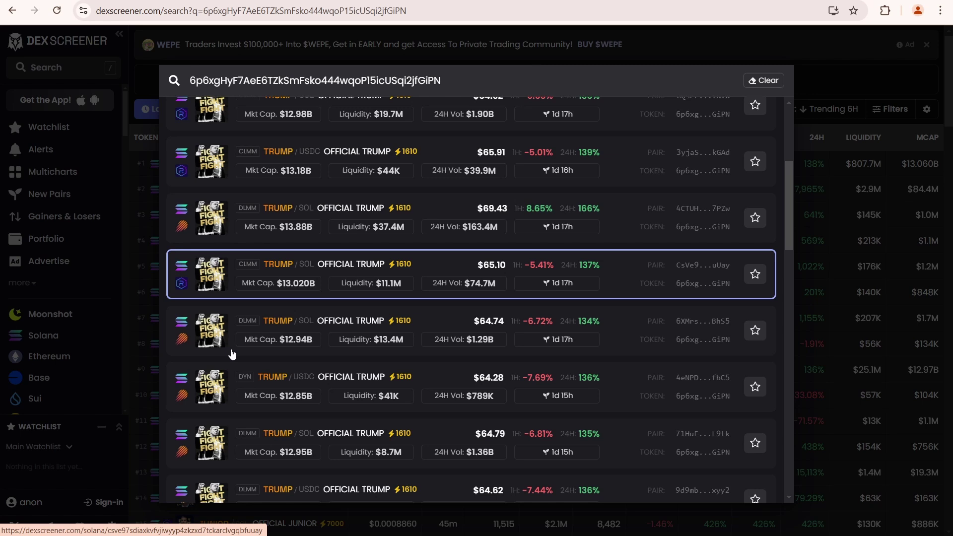
pyautogui.scroll(4, 350, 373)
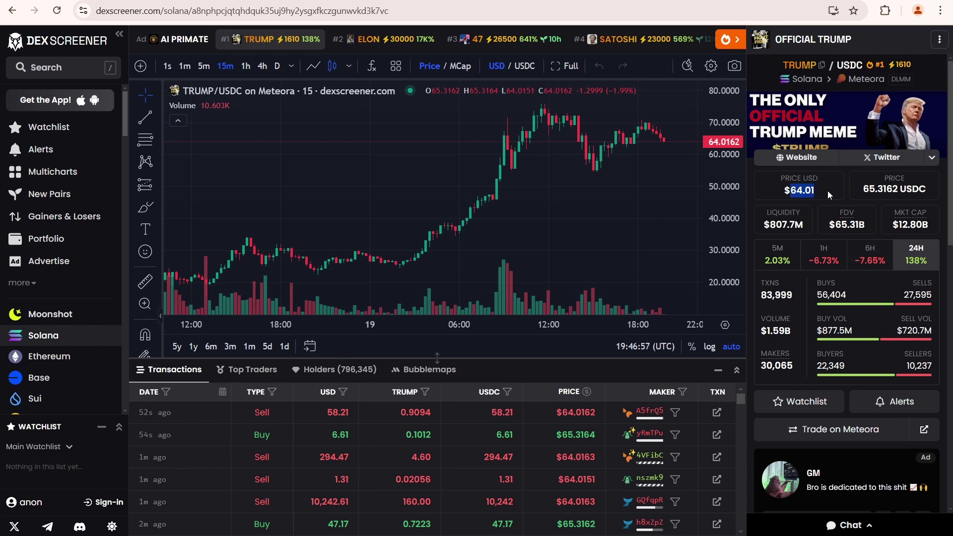
# Check the TRUMP/USDC pair's USD price and FDV, then open the pool on Meteora
pyautogui.moveTo(825, 225); pyautogui.dragTo(849, 224)
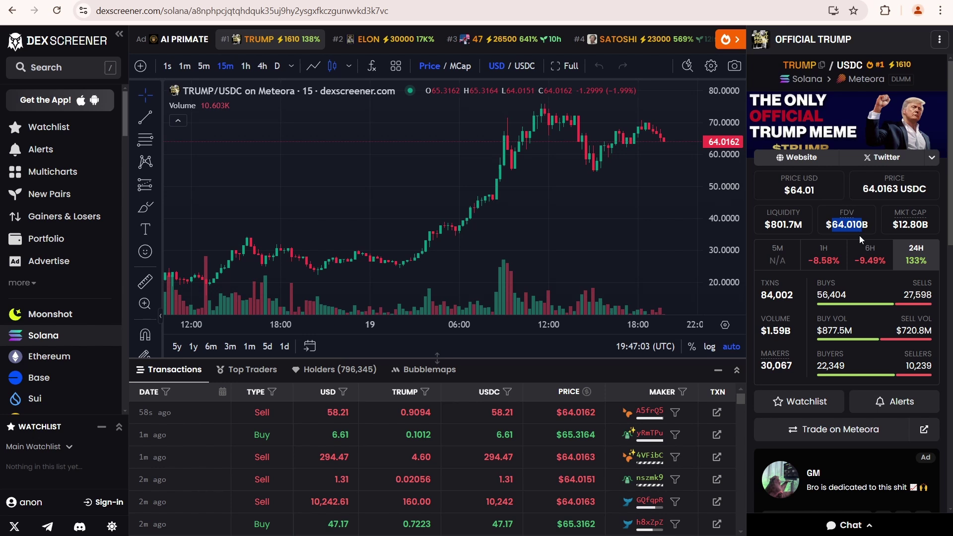
pyautogui.click(911, 224)
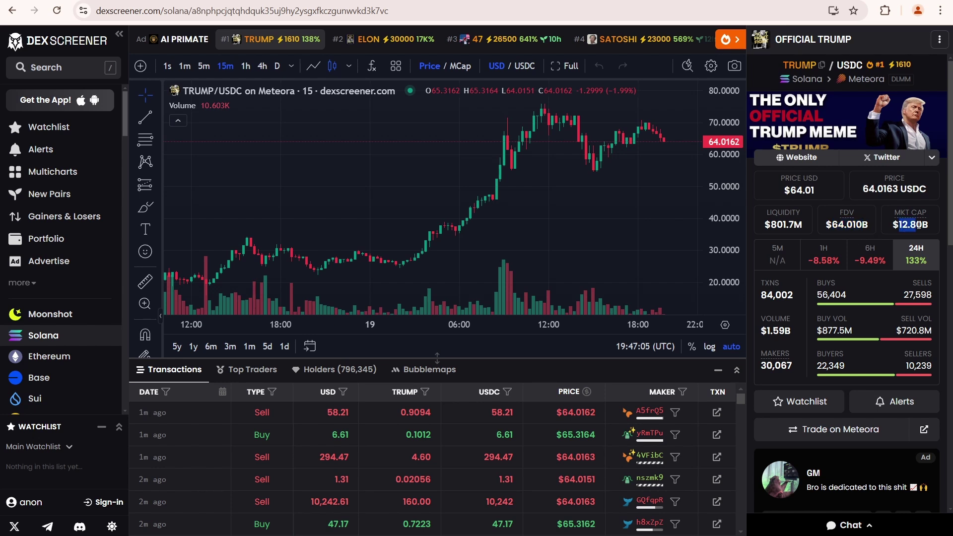
pyautogui.click(923, 431)
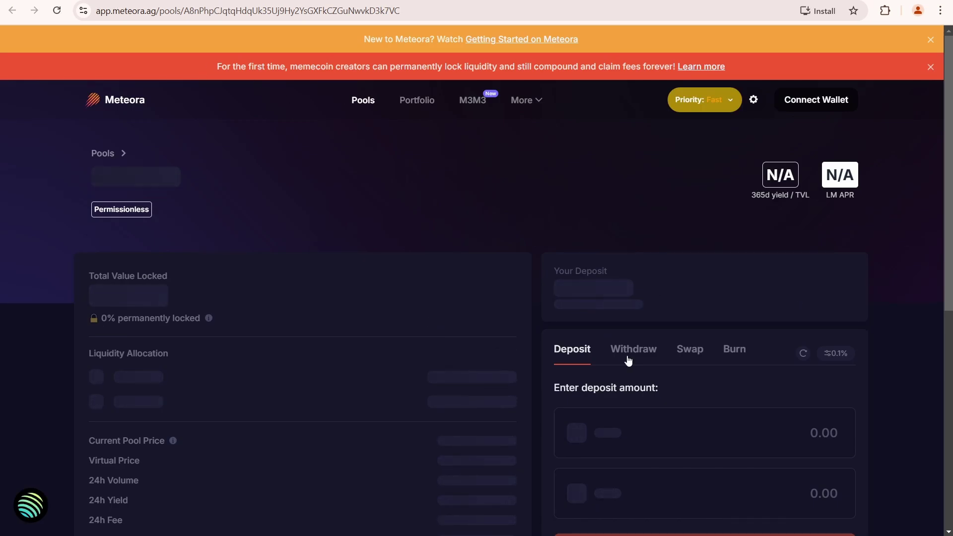
# Dismiss the memecoin announcement and getting-started banners on the Meteora pool page
pyautogui.click(929, 67)
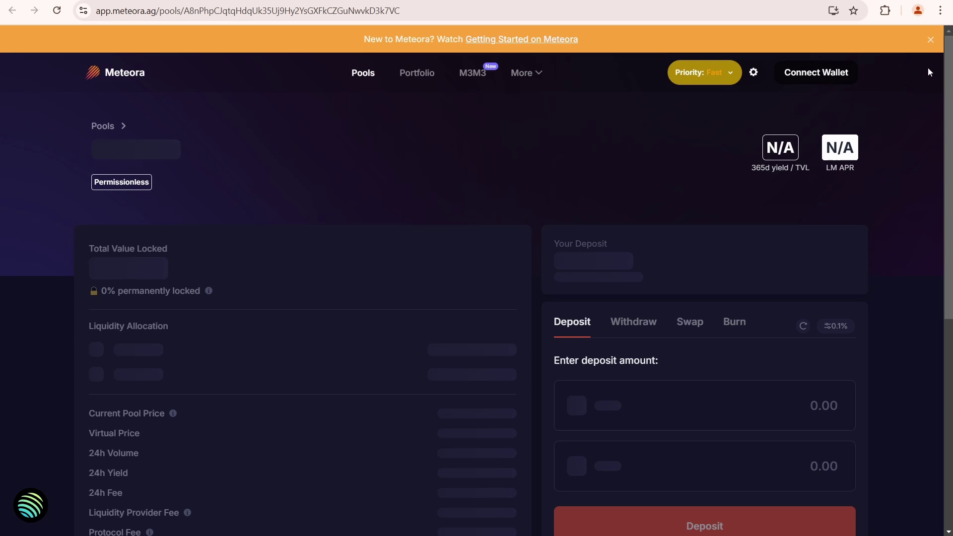
pyautogui.click(930, 40)
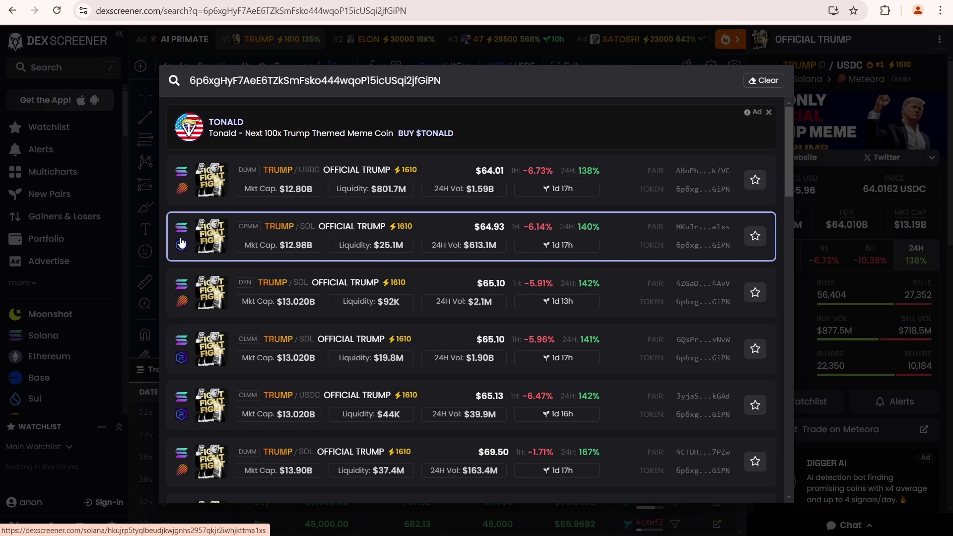
# Open the Raydium SOL/TRUMP pair from the DEX Screener search results
pyautogui.click(308, 400)
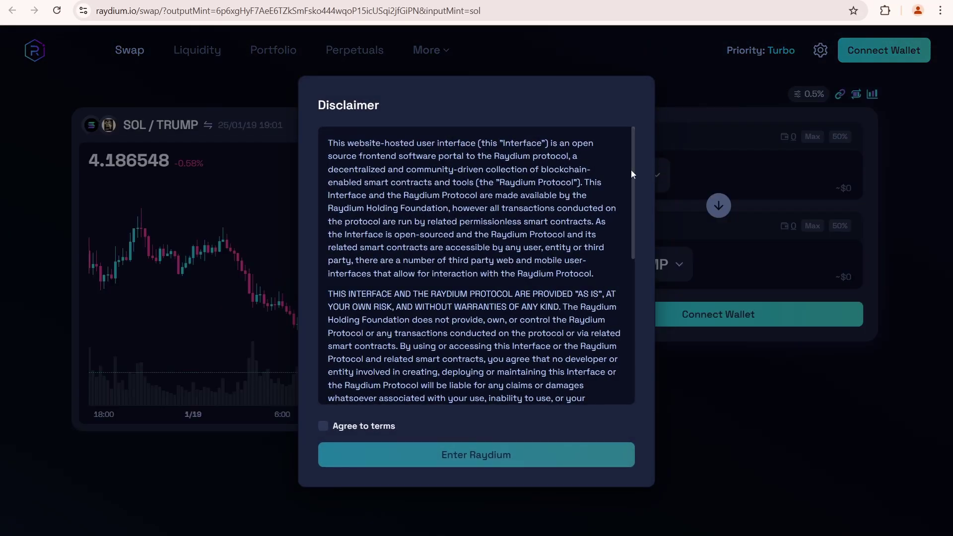
# Accept the Raydium terms and set the swap to receive 1 TRUMP
pyautogui.click(323, 425)
pyautogui.click(444, 453)
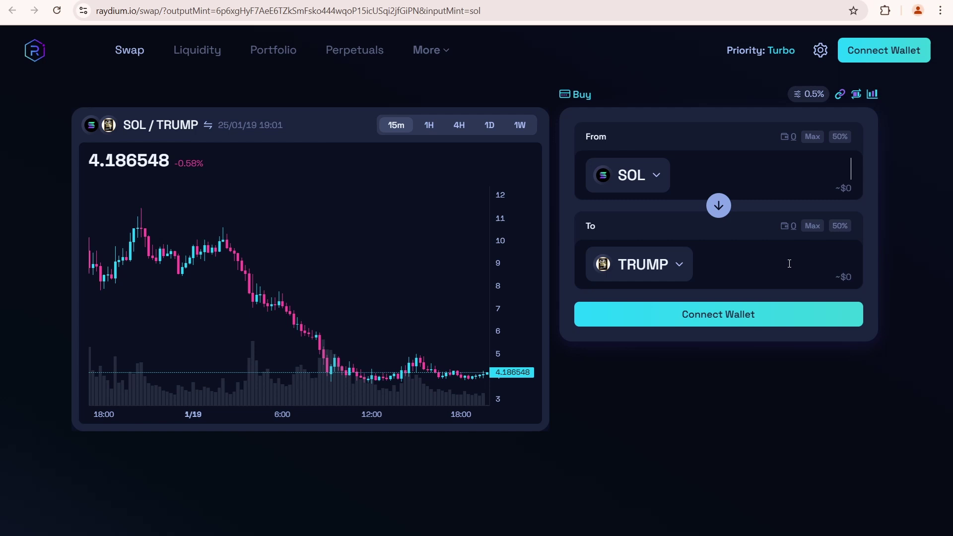
pyautogui.click(825, 275)
pyautogui.write('1')
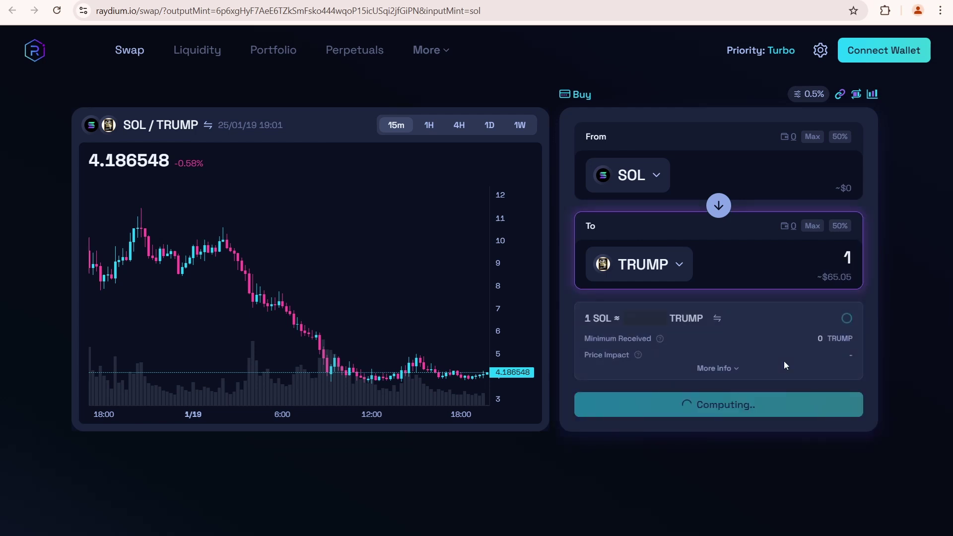
# Review the required SOL amount, then switch the paying token to USDC
pyautogui.moveTo(745, 170); pyautogui.dragTo(852, 170)
pyautogui.click(810, 169)
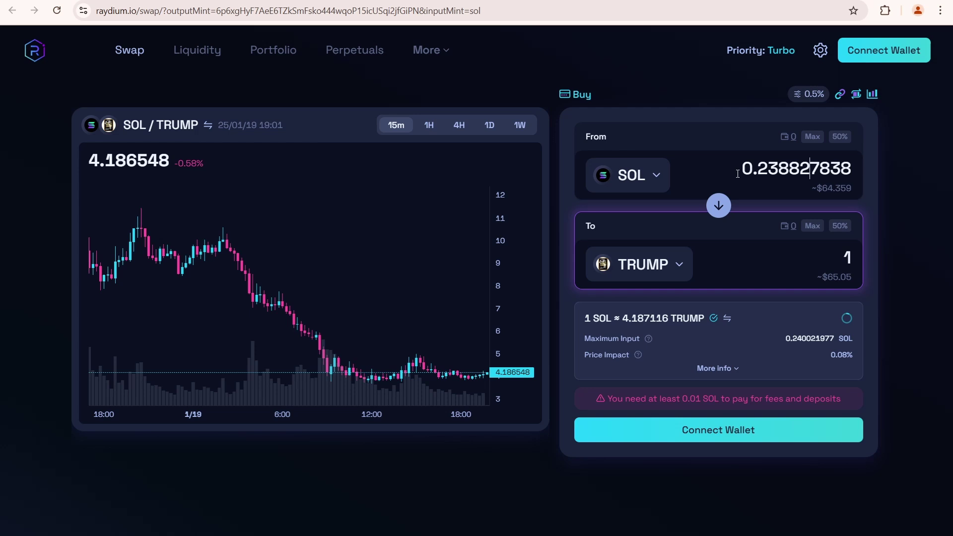
pyautogui.moveTo(737, 174); pyautogui.dragTo(851, 169)
pyautogui.click(851, 169)
pyautogui.click(654, 171)
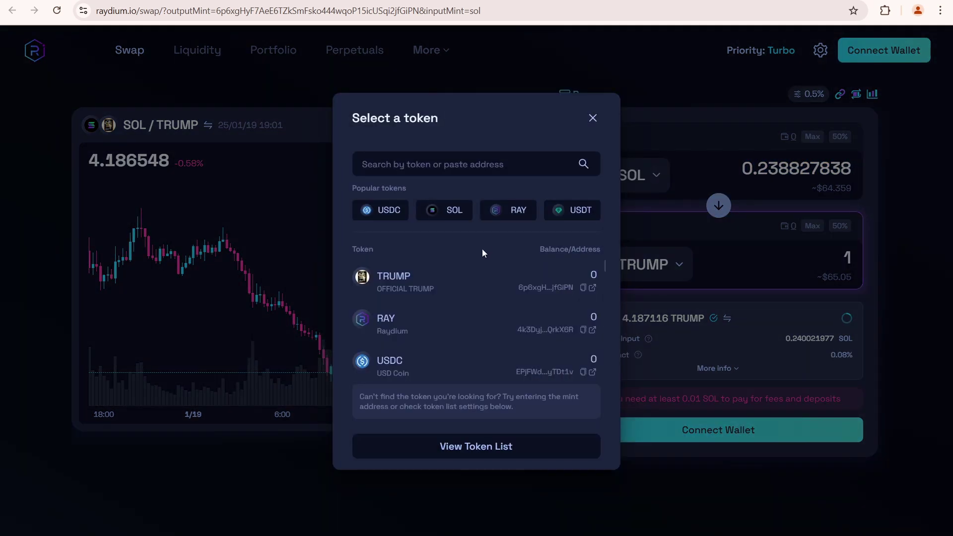
pyautogui.click(404, 211)
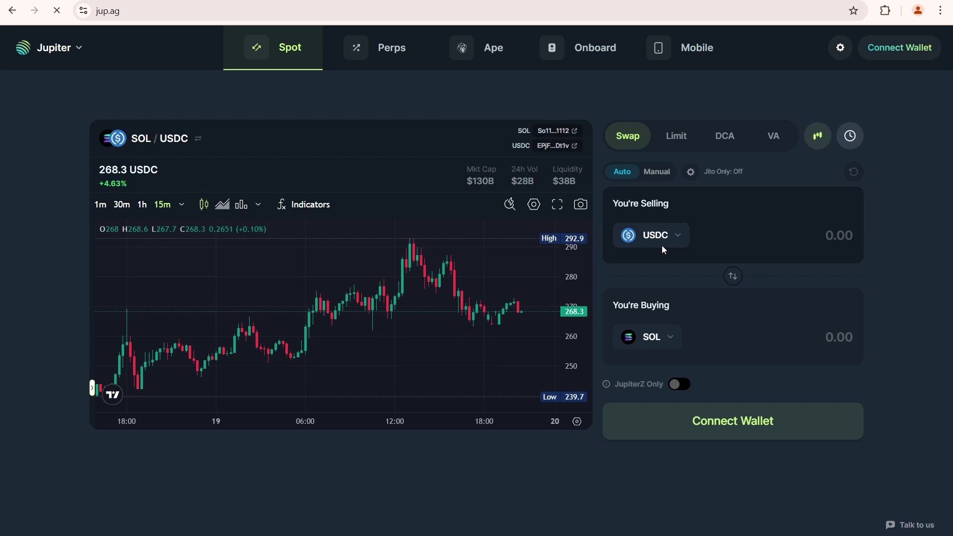
# Set Jupiter's swap to buy 1 OFFICIAL TRUMP and check the USDC amount sold
pyautogui.click(664, 340)
pyautogui.write('TRUMP')
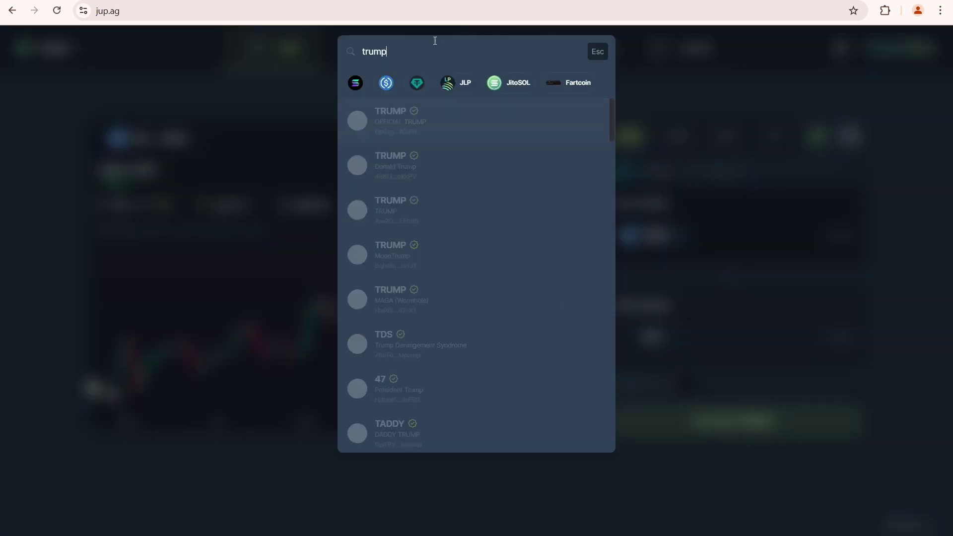
pyautogui.click(379, 117)
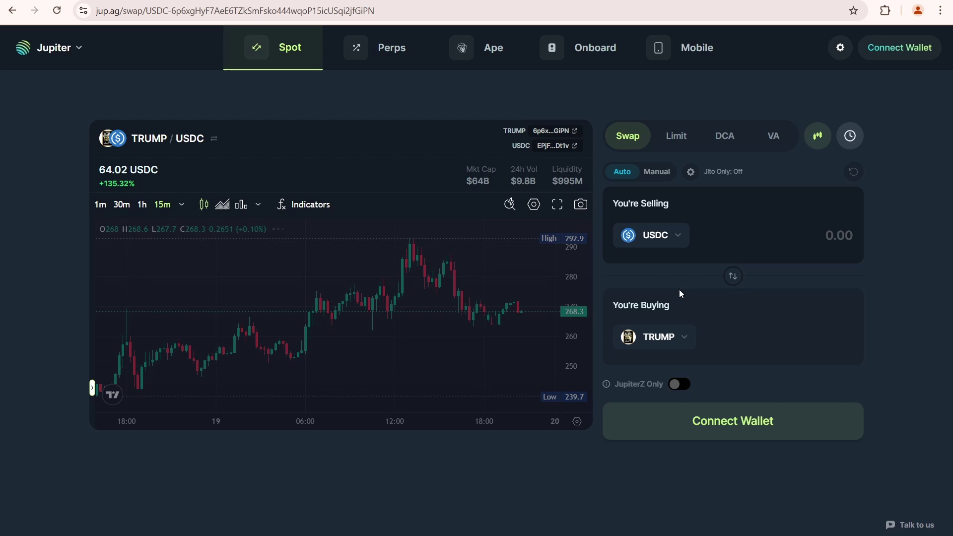
pyautogui.click(807, 337)
pyautogui.write('1')
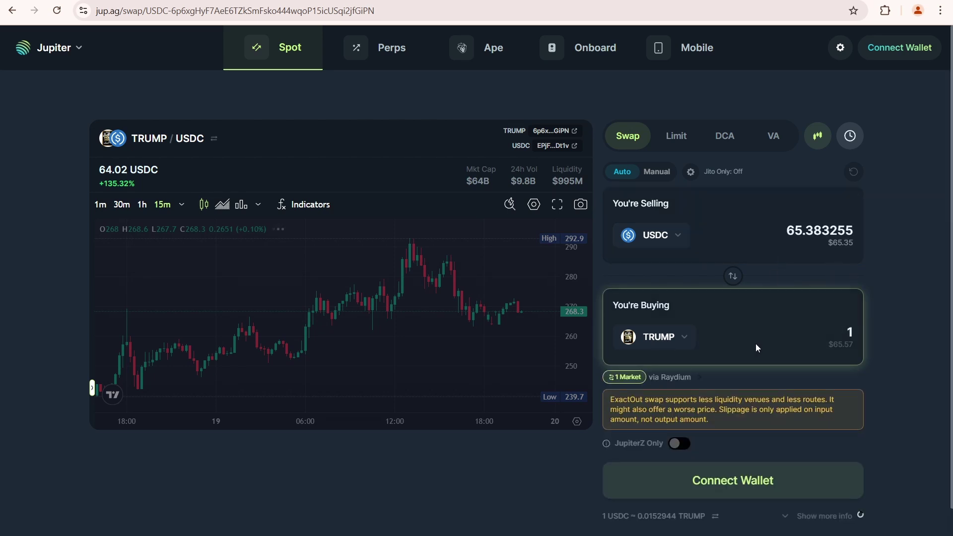
pyautogui.moveTo(787, 231); pyautogui.dragTo(842, 230)
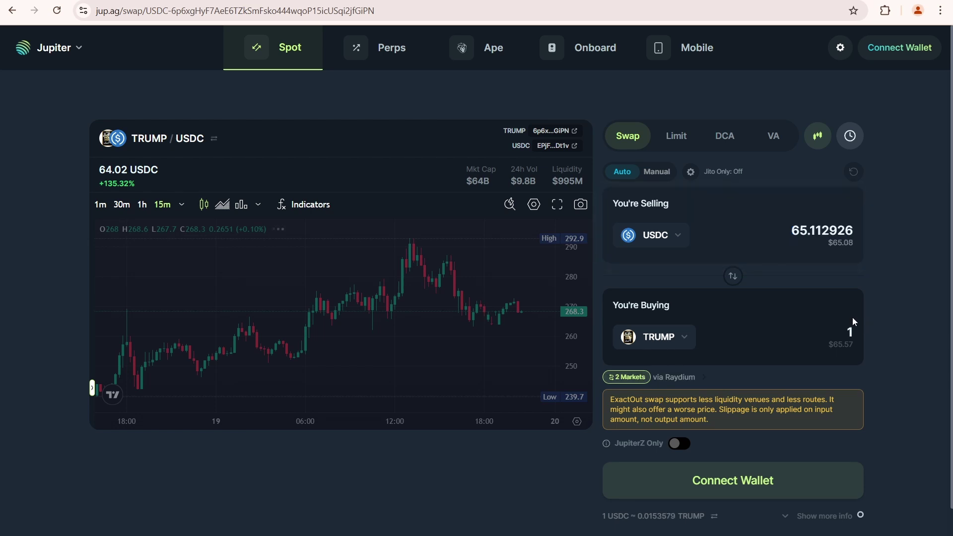
# Pay with SOL (about 0.243 SOL), review the Orca/Raydium route, and show connectable wallets
pyautogui.click(656, 235)
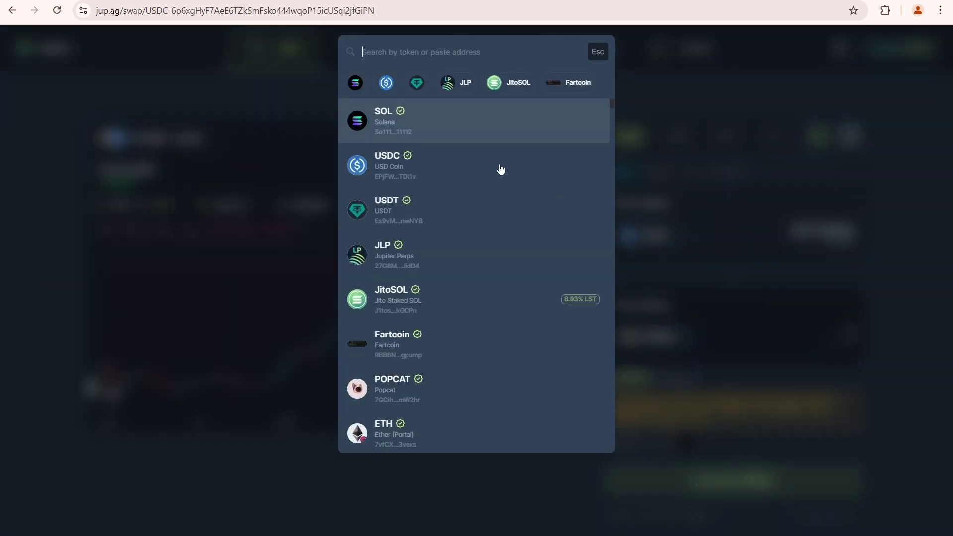
pyautogui.click(409, 122)
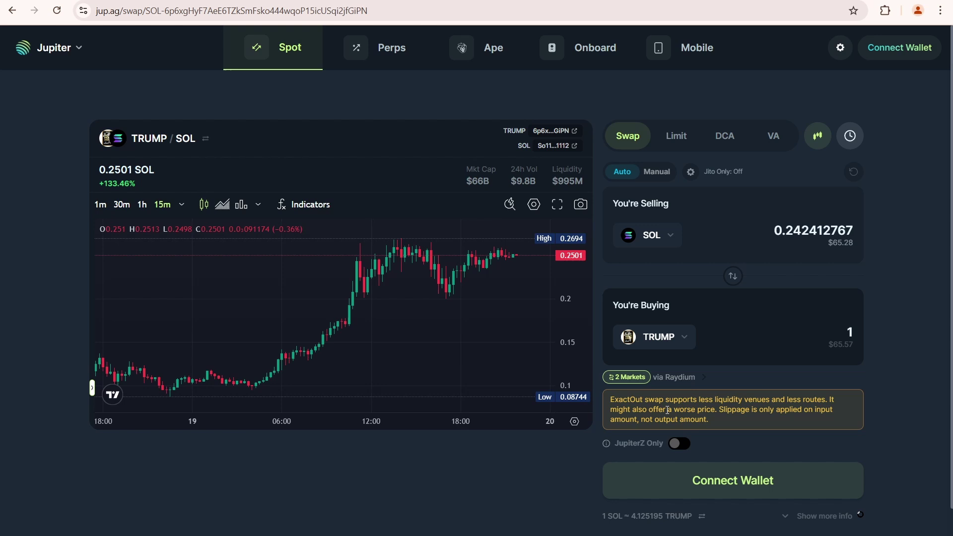
pyautogui.click(637, 379)
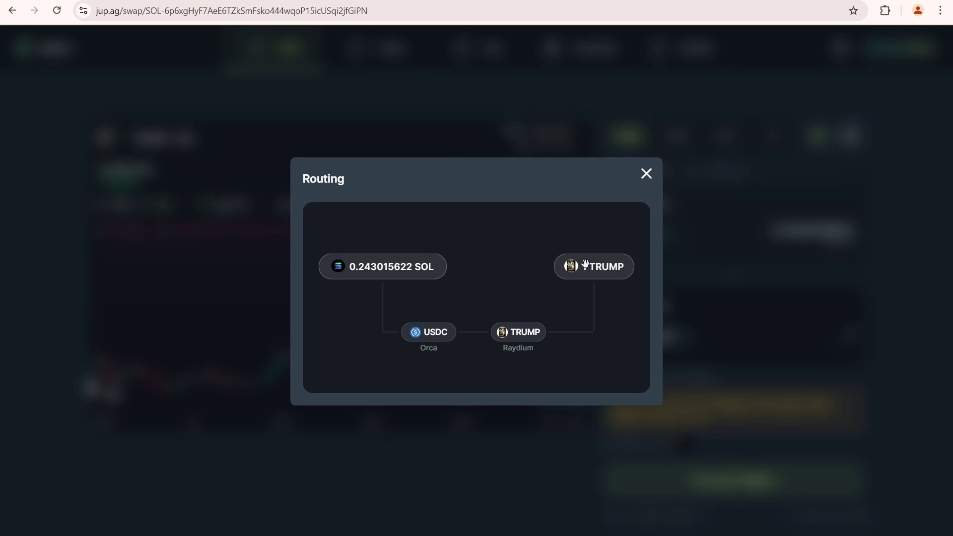
pyautogui.click(646, 174)
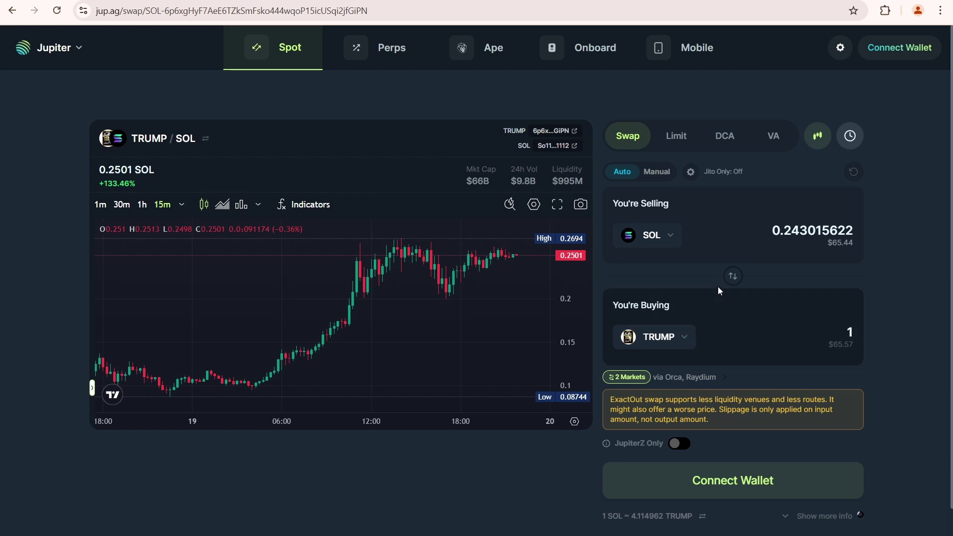
pyautogui.click(912, 56)
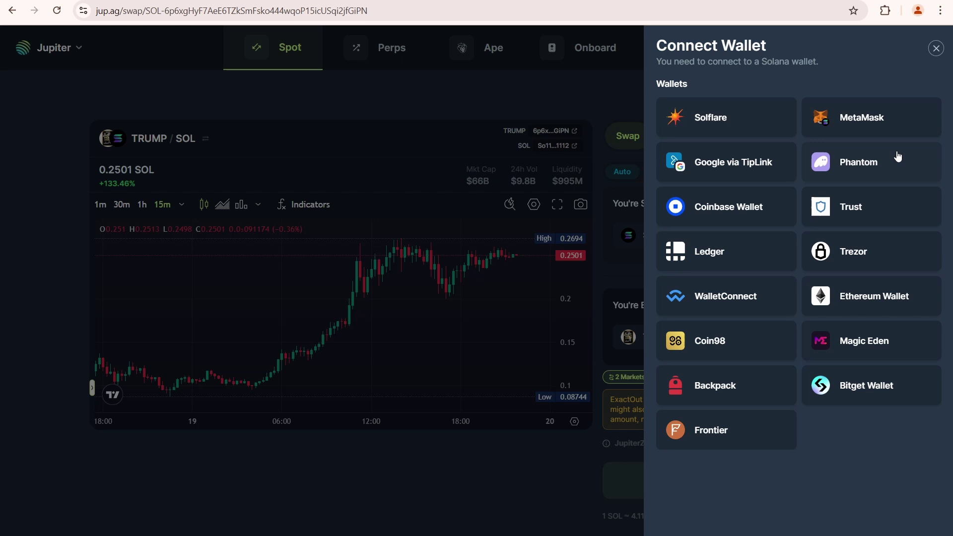
# Close the wallet list and search Google in a new tab for 'phantom wallet chrome'
pyautogui.click(546, 464)
pyautogui.hotkey('ctrl', 't')
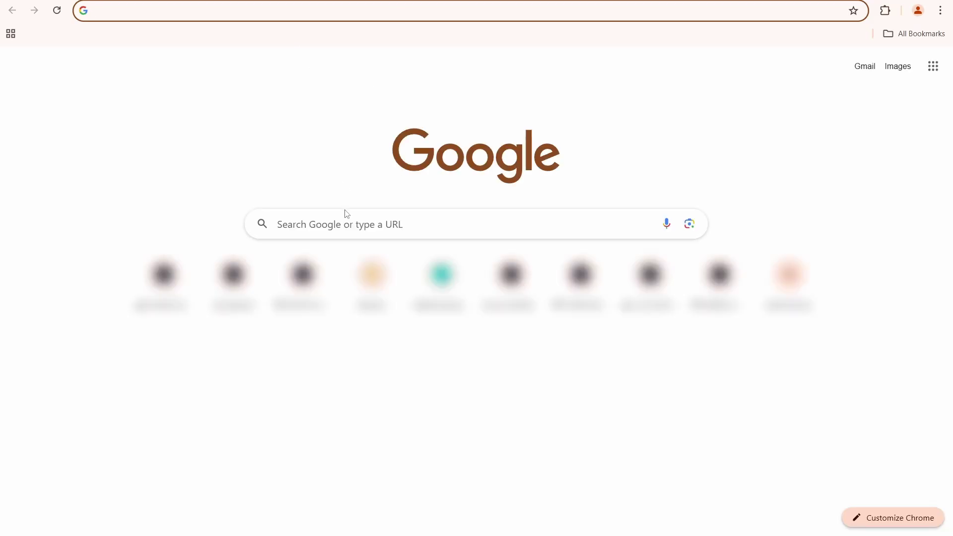
pyautogui.click(351, 226)
pyautogui.write('pahn')
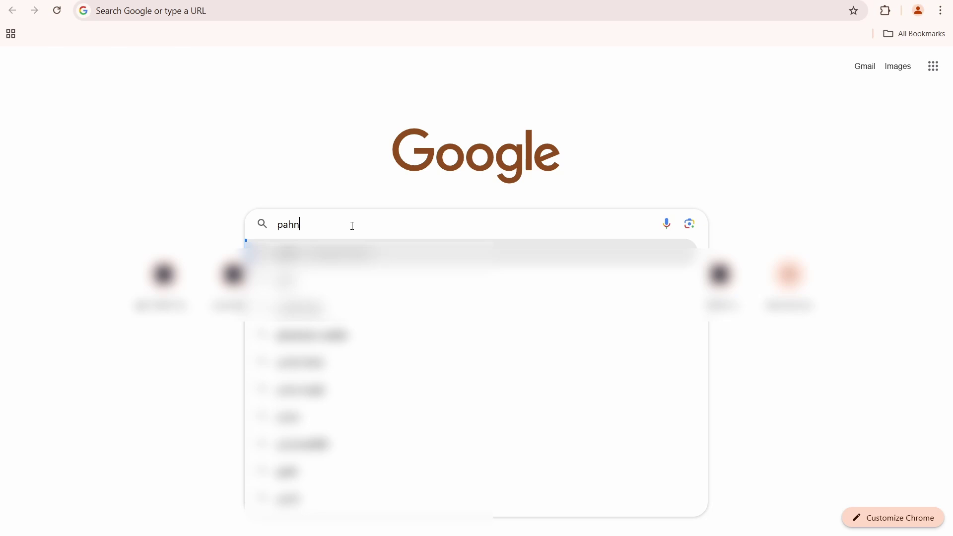
pyautogui.write('tom wal')
pyautogui.press('Down')
pyautogui.press('Down')
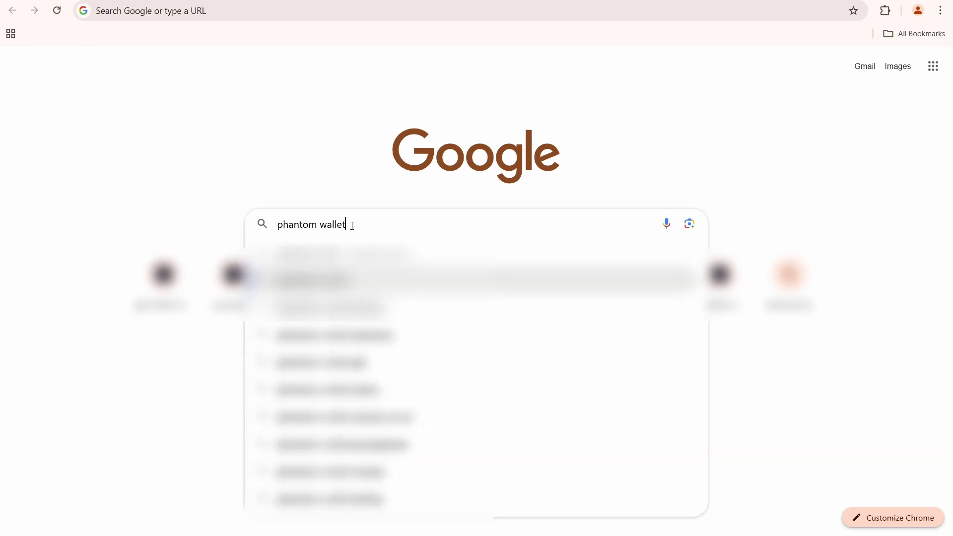
pyautogui.press('Return')
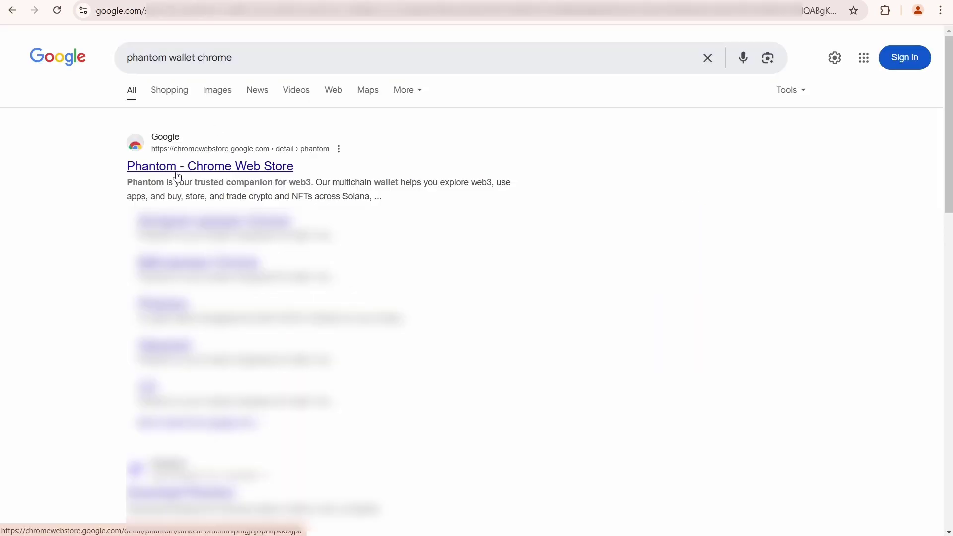
# Add the Phantom extension to Chrome from its Chrome Web Store page
pyautogui.click(233, 170)
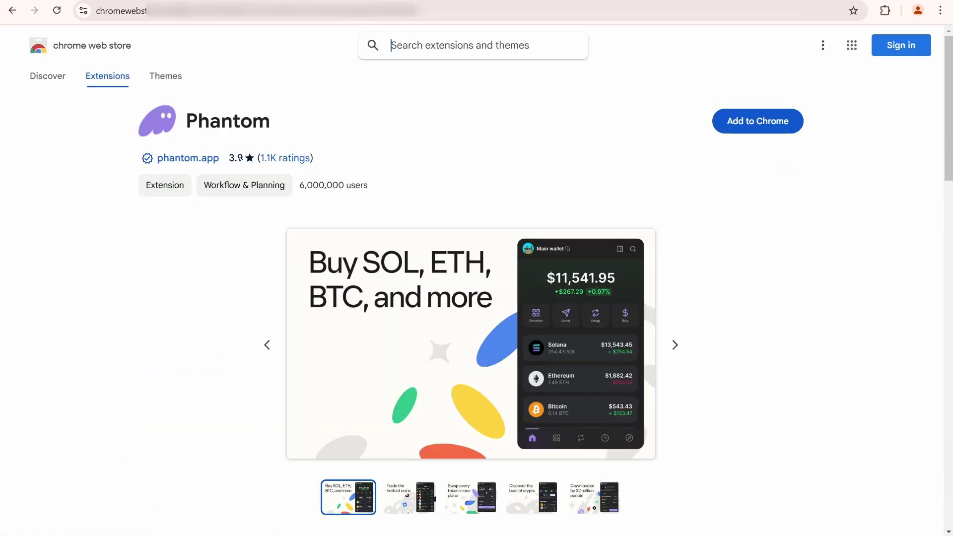
pyautogui.click(764, 130)
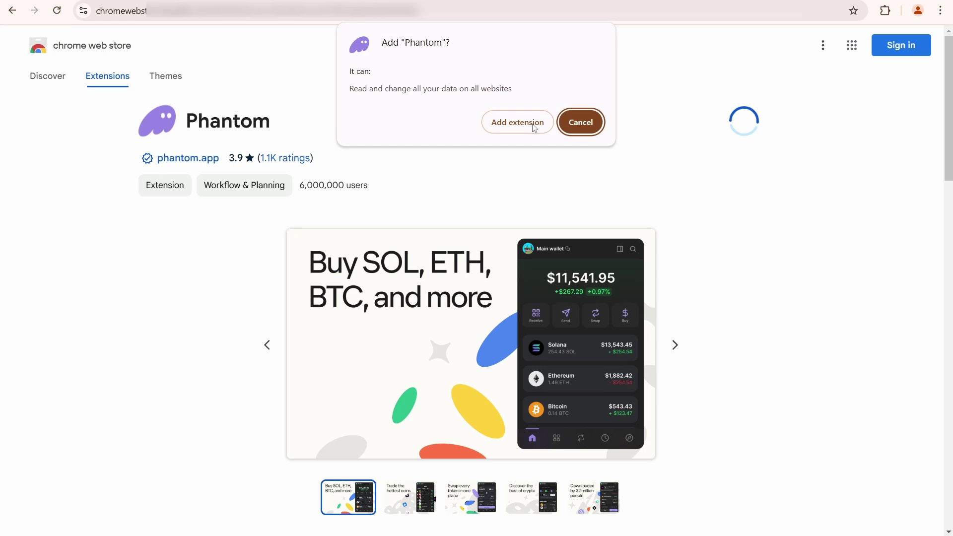
pyautogui.click(525, 128)
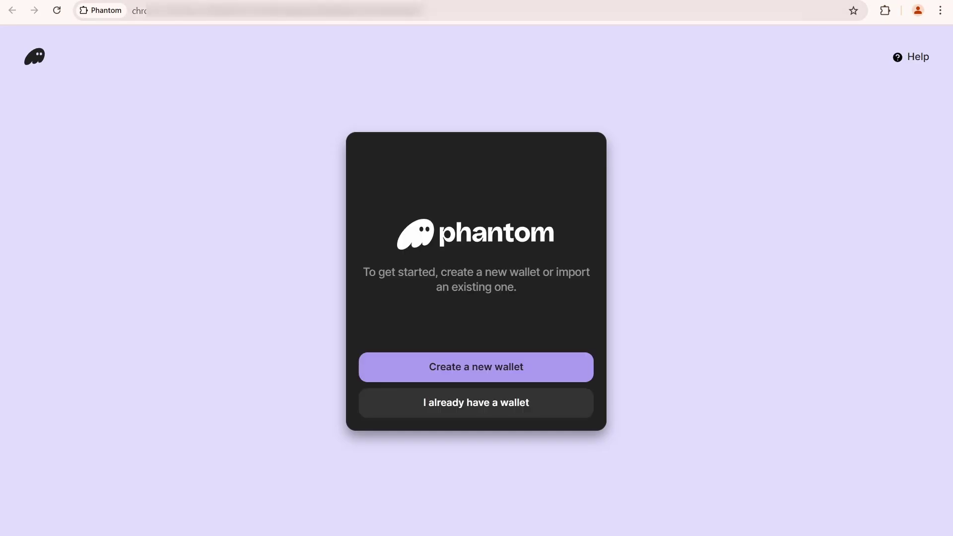
# Create a seed-phrase Phantom wallet with a password, accept the terms, and confirm the recovery phrase saved
pyautogui.click(449, 374)
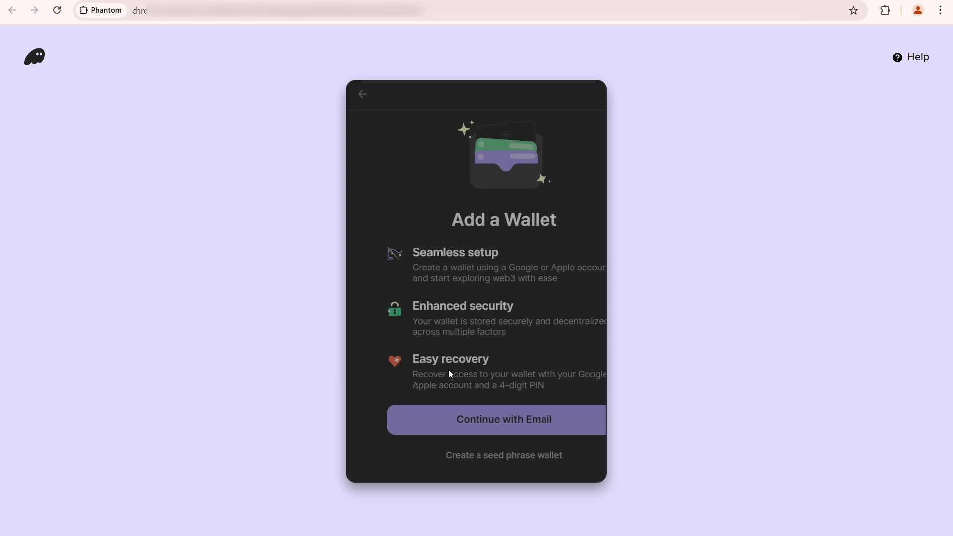
pyautogui.click(481, 457)
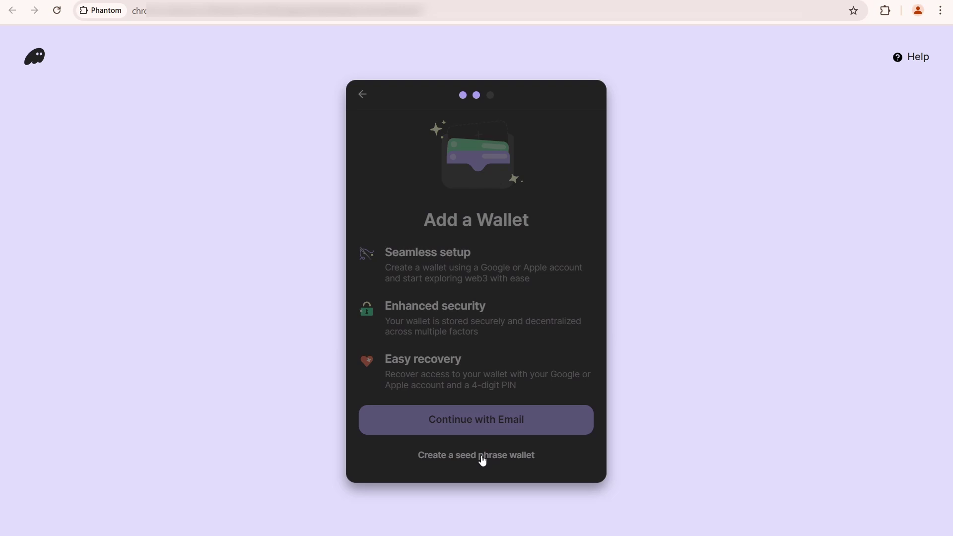
pyautogui.click(399, 282)
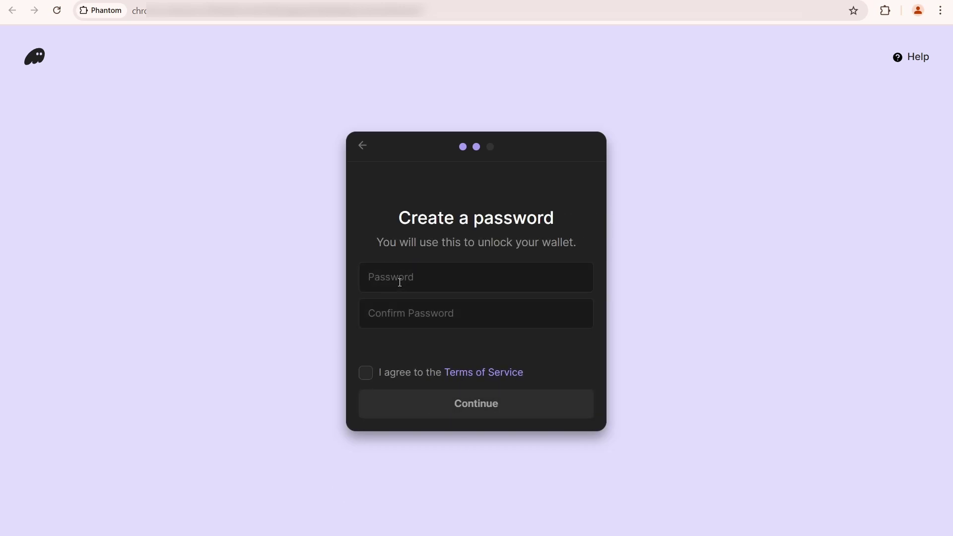
pyautogui.hotkey('ctrl', 'v')
pyautogui.press('Tab')
pyautogui.hotkey('ctrl', 'v')
pyautogui.click(365, 373)
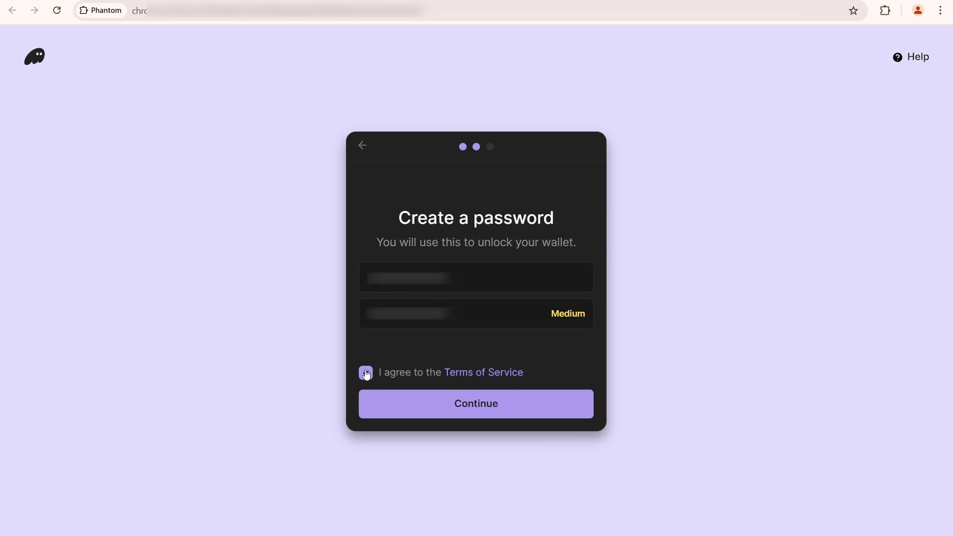
pyautogui.click(485, 403)
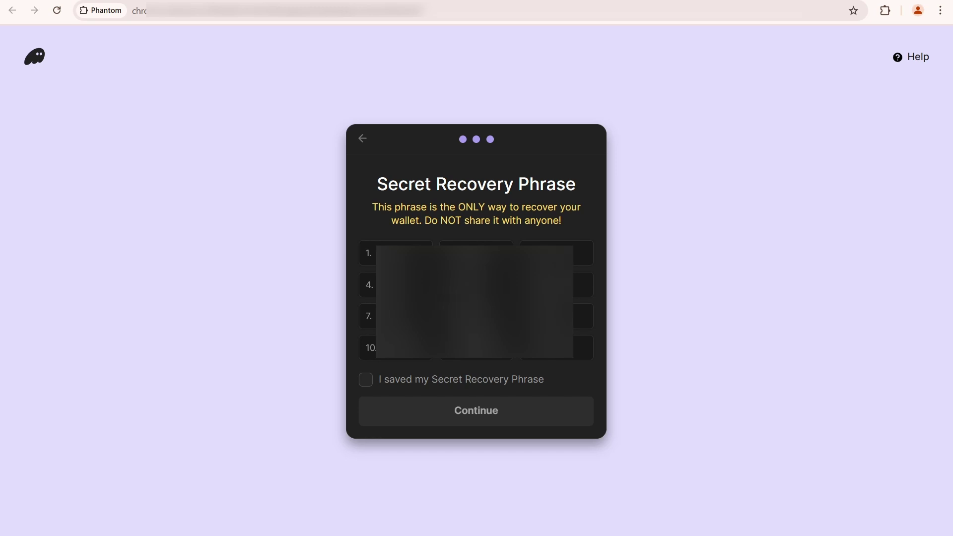
pyautogui.click(372, 386)
pyautogui.click(464, 413)
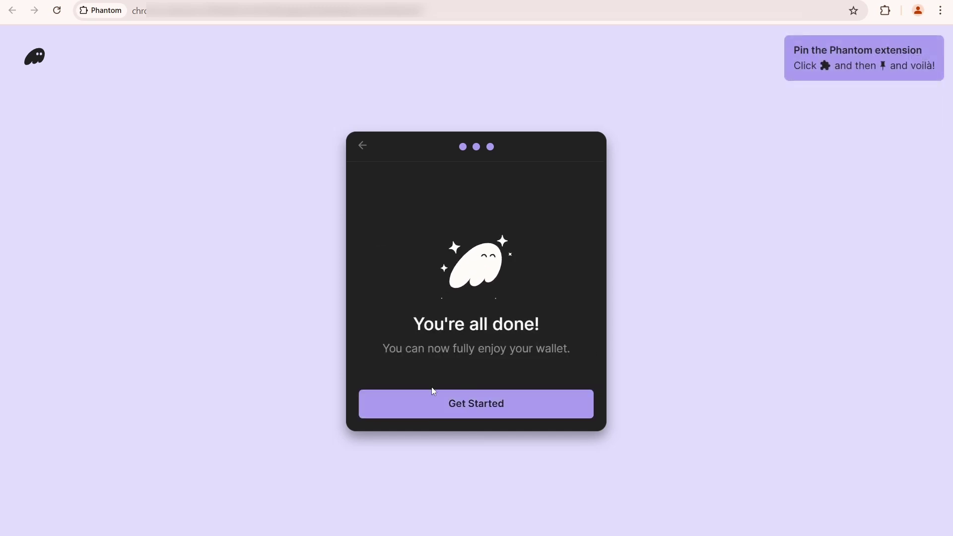
# Finish onboarding and open Phantom from the Chrome extensions menu
pyautogui.click(433, 397)
pyautogui.click(886, 11)
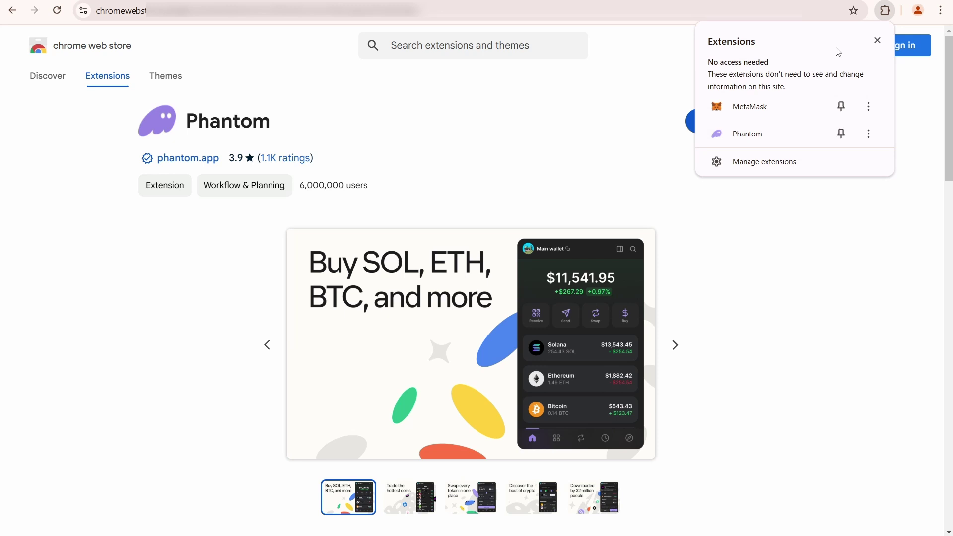
pyautogui.click(736, 135)
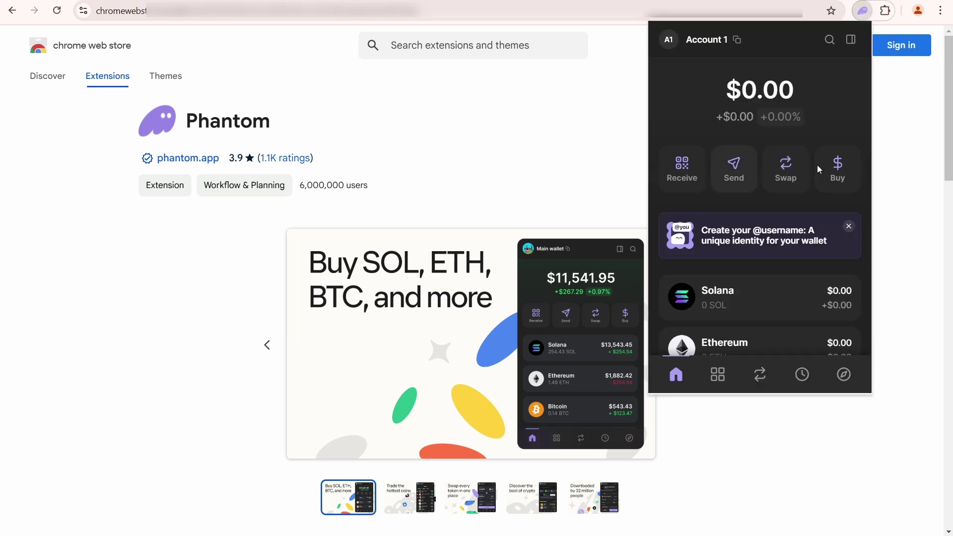
# Check the Phantom wallet's Solana balance, which shows 0 SOL and $0.00
pyautogui.scroll(-3, 752, 252)
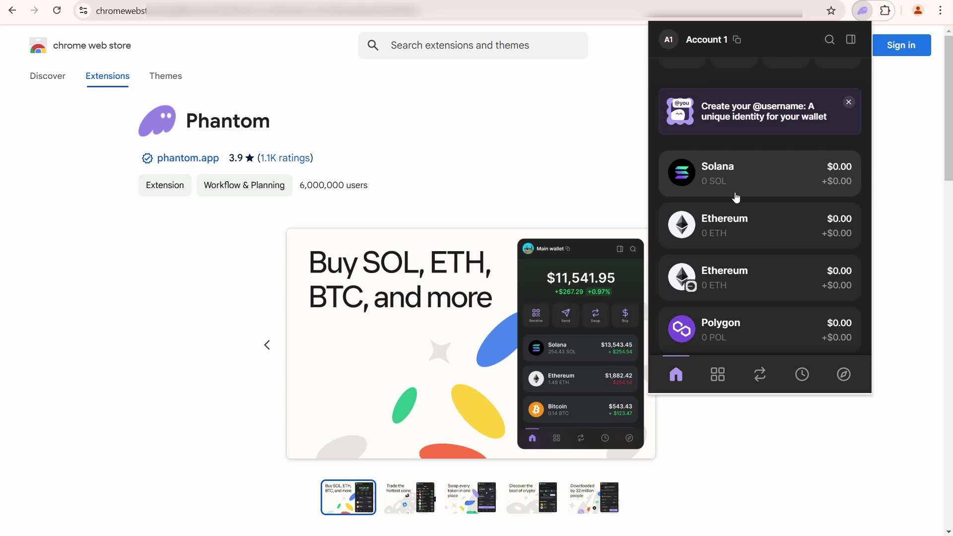
pyautogui.scroll(3, 736, 195)
pyautogui.click(723, 312)
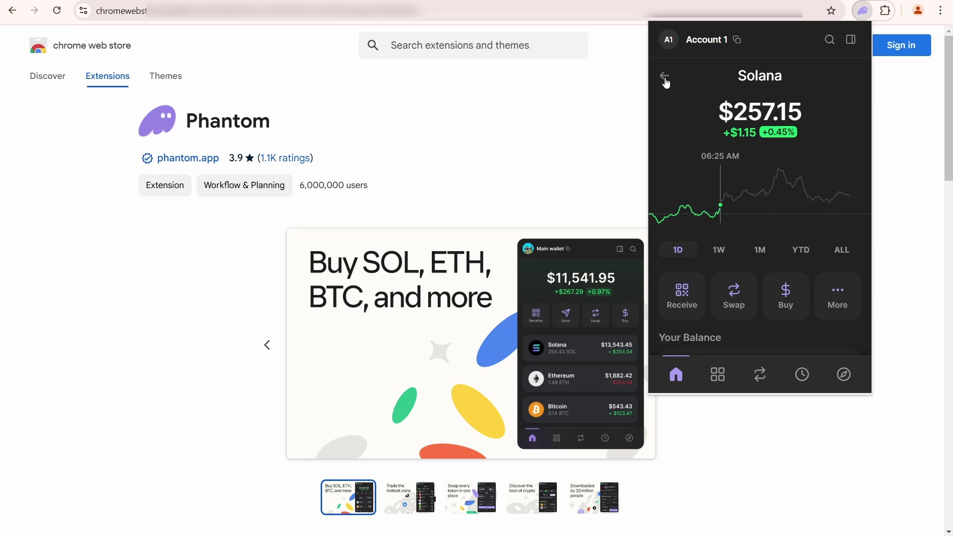
pyautogui.scroll(-5, 718, 338)
pyautogui.click(714, 312)
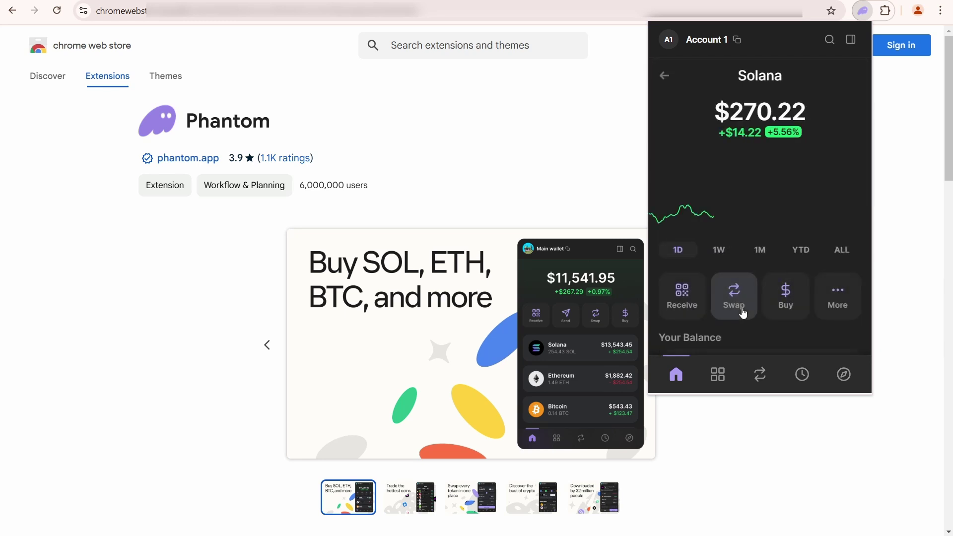
pyautogui.scroll(-6, 735, 303)
pyautogui.scroll(4, 724, 282)
pyautogui.scroll(-1, 744, 278)
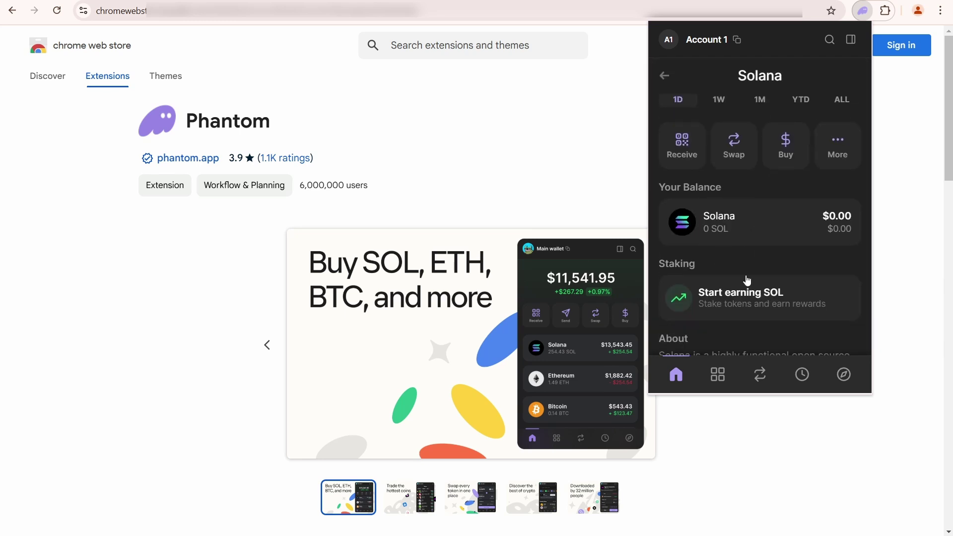
pyautogui.scroll(-3, 748, 281)
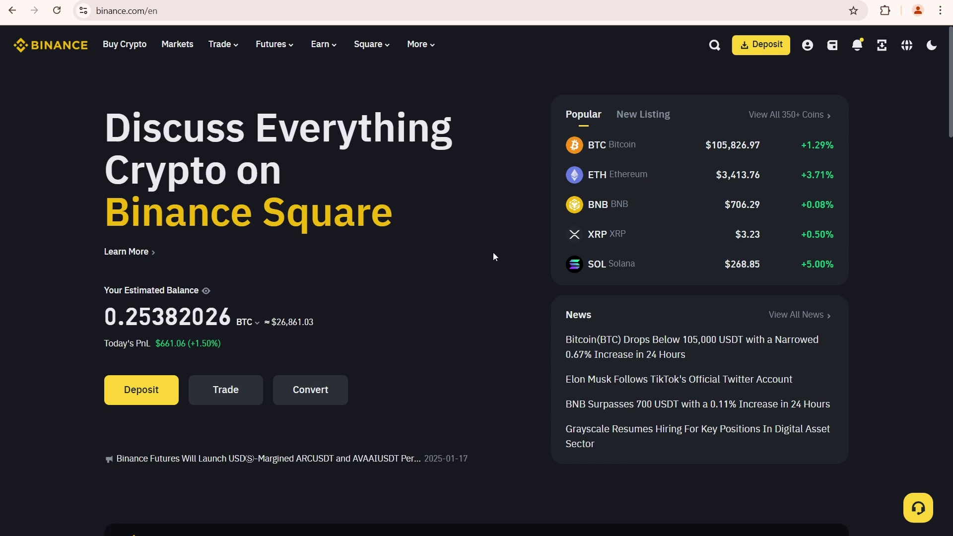
# Open the Binance Spot wallet balances from the wallet menu
pyautogui.moveTo(832, 45)
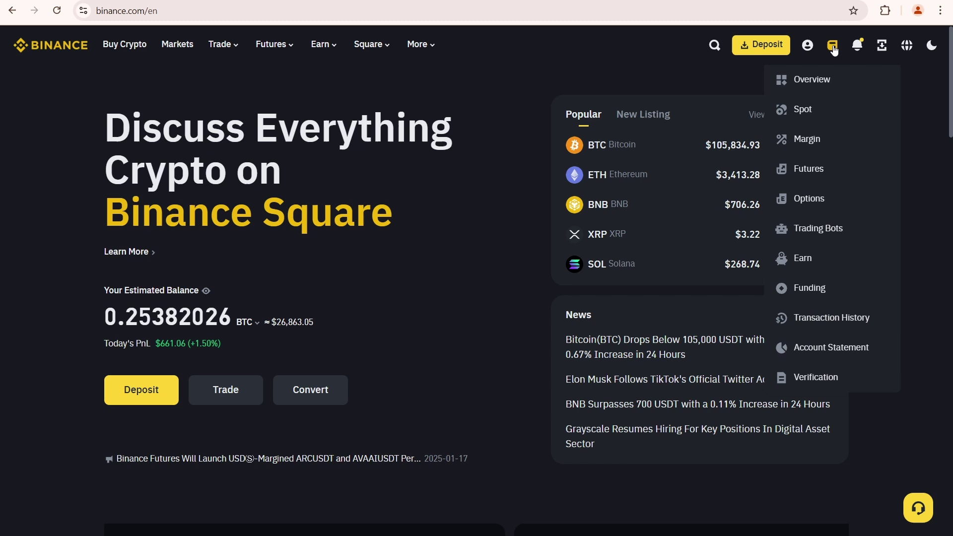
pyautogui.click(800, 119)
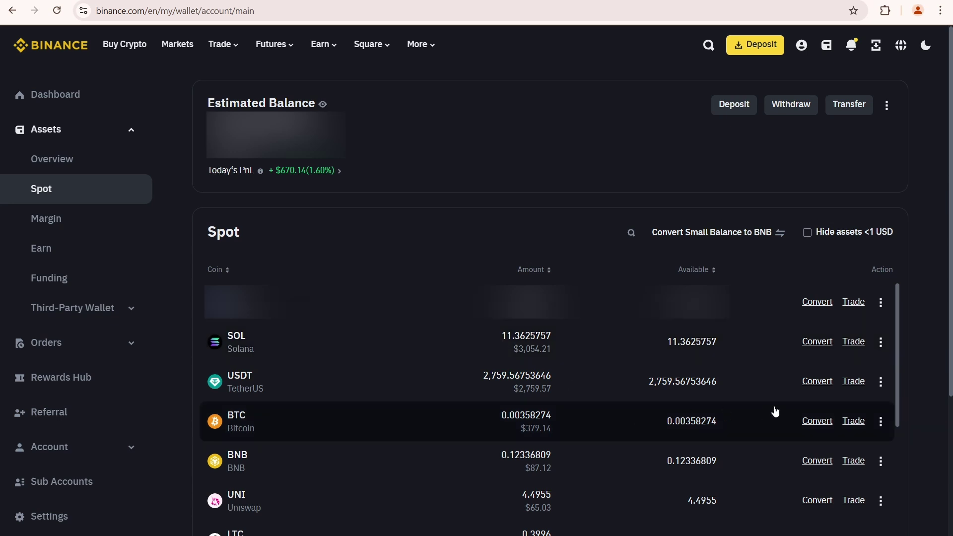
# Set up a USDT-to-SOL conversion receiving 1 SOL and preview the quote
pyautogui.click(815, 381)
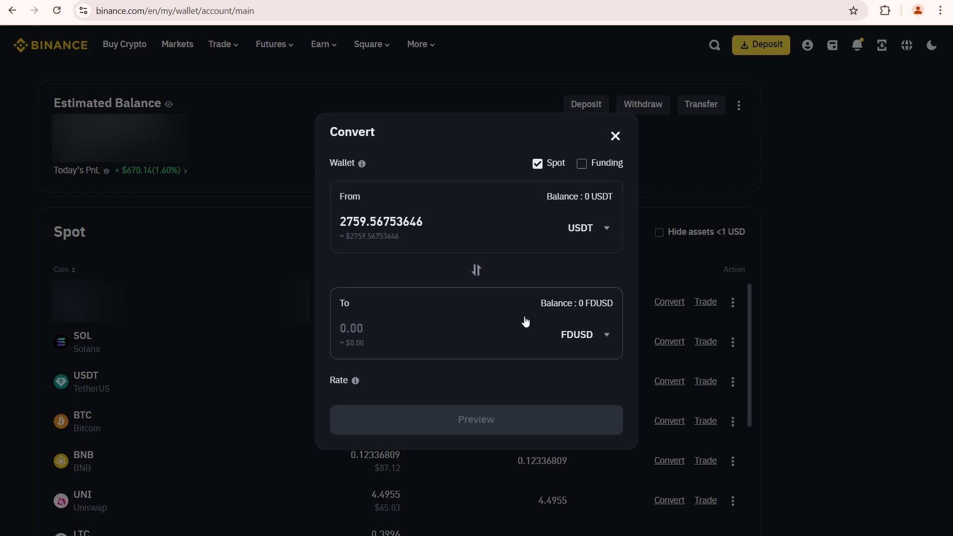
pyautogui.click(578, 335)
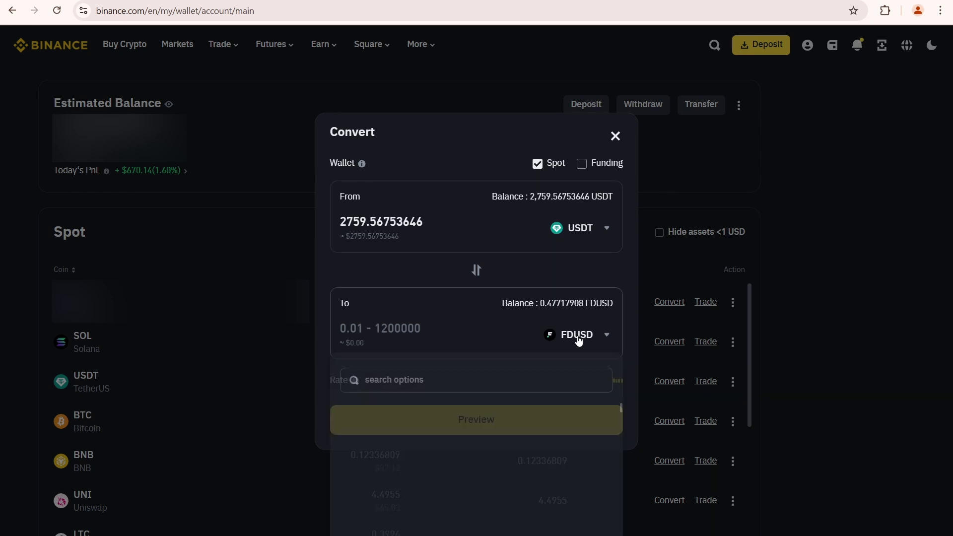
pyautogui.write('so')
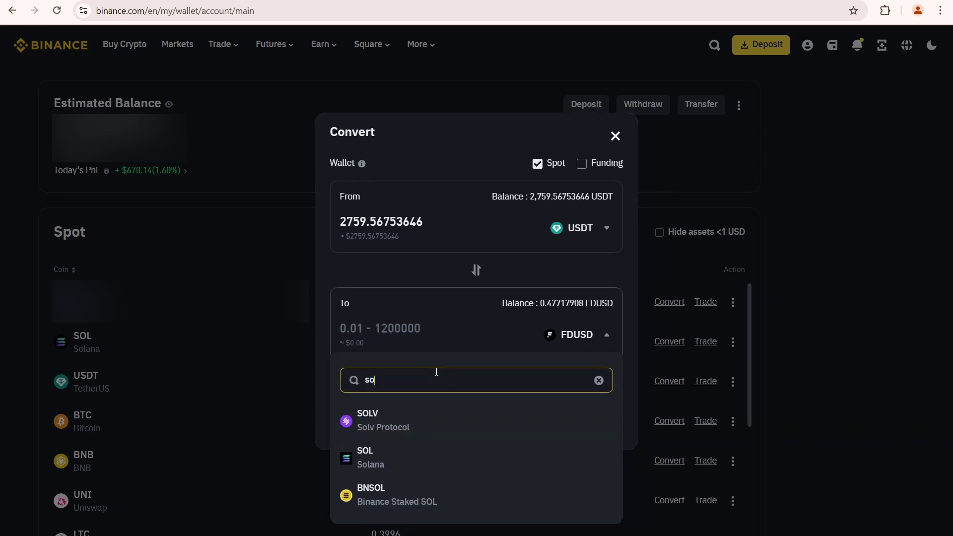
pyautogui.write('l')
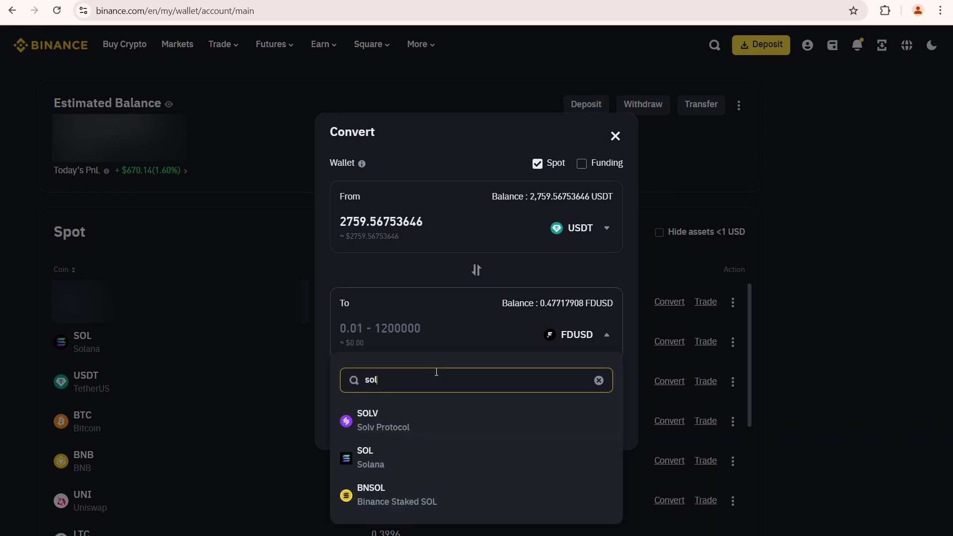
pyautogui.click(367, 457)
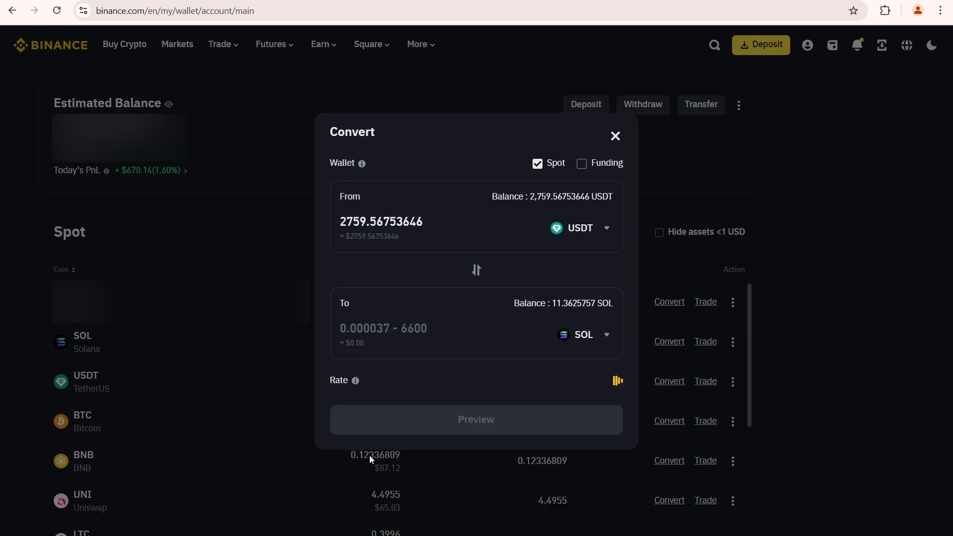
pyautogui.click(378, 334)
pyautogui.write('1')
pyautogui.moveTo(379, 334); pyautogui.dragTo(334, 333)
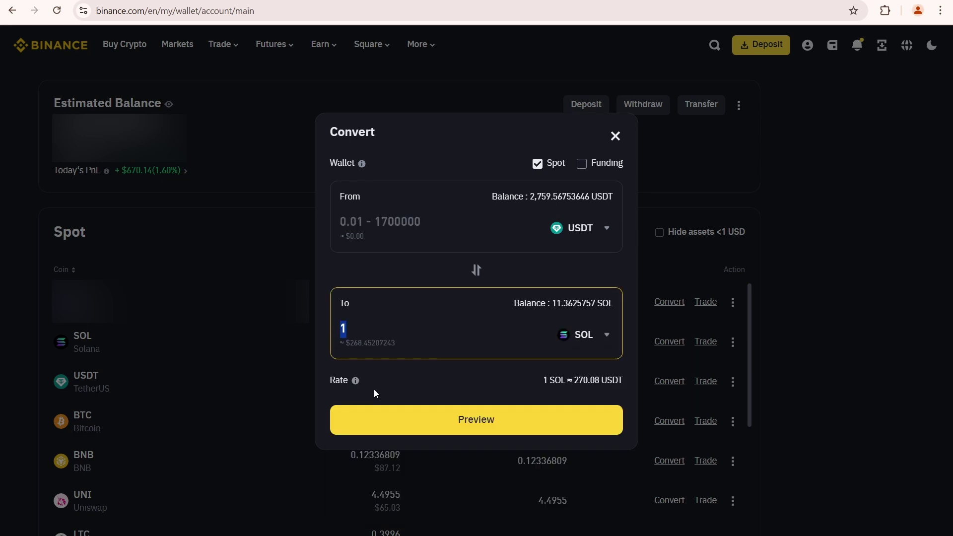
pyautogui.click(457, 419)
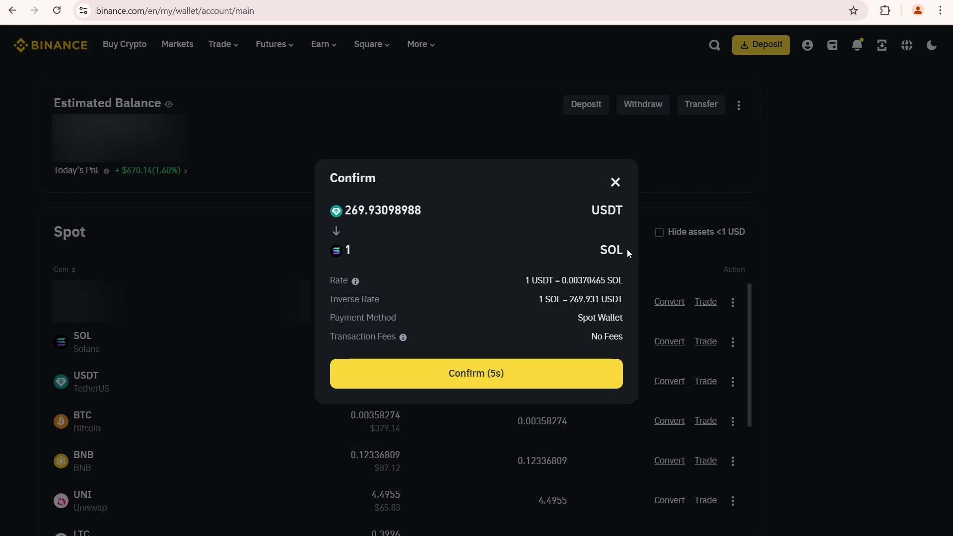
# Refresh the expired quote to 270.076 USDT per SOL, then close it unconfirmed
pyautogui.moveTo(564, 299)
pyautogui.mouseDown()
pyautogui.moveTo(621, 300)
pyautogui.moveTo(570, 299)
pyautogui.mouseUp()
pyautogui.click(619, 296)
pyautogui.click(571, 299)
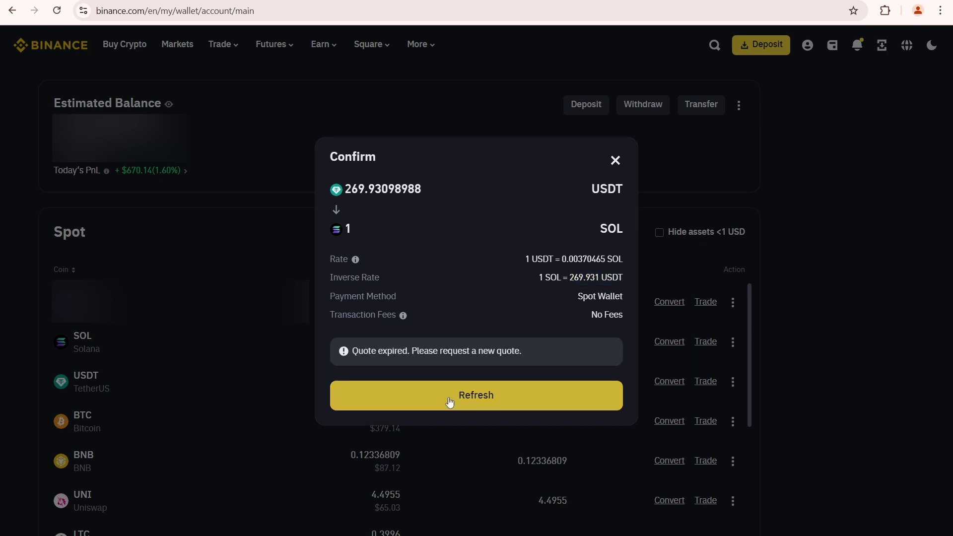
pyautogui.click(463, 403)
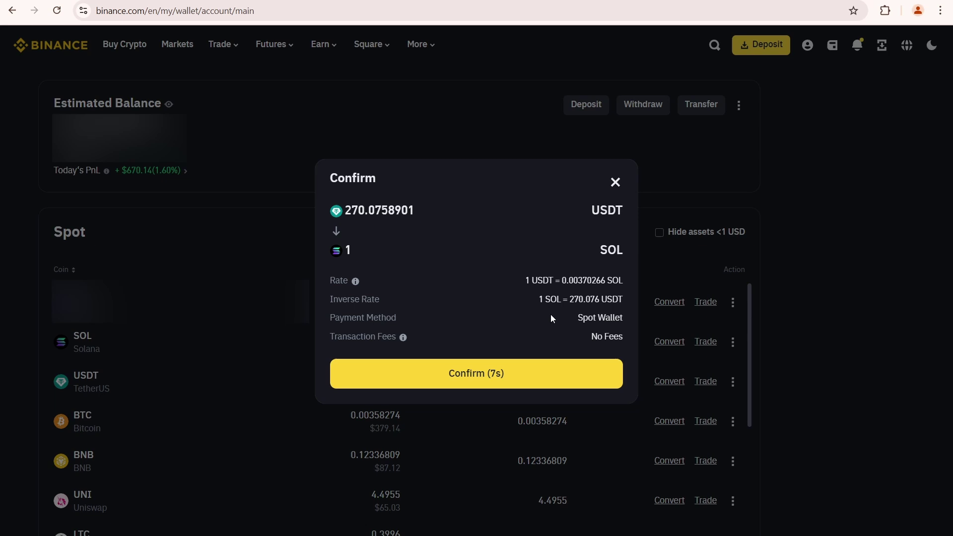
pyautogui.moveTo(569, 299); pyautogui.dragTo(622, 299)
pyautogui.click(603, 306)
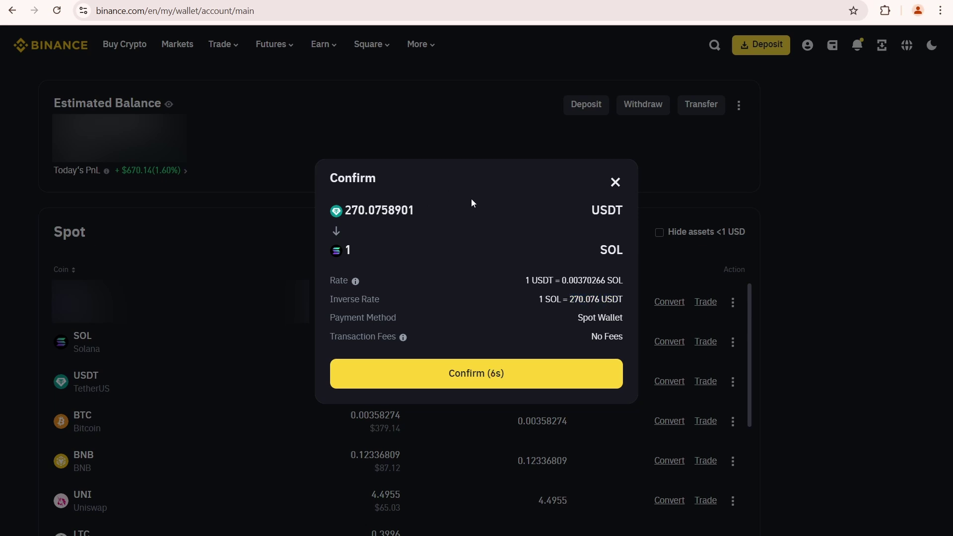
pyautogui.click(615, 184)
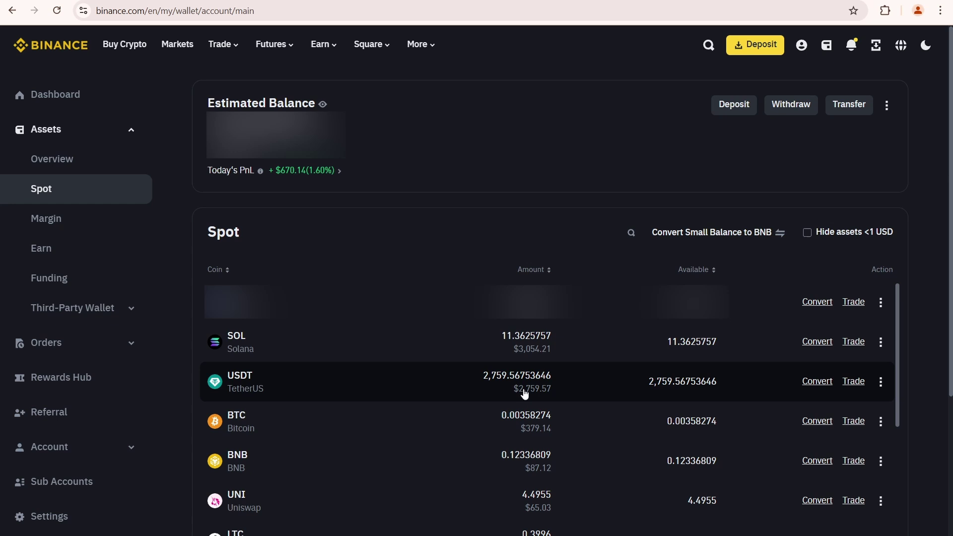
# Set up a conversion of 100 USDT into USDC
pyautogui.click(817, 381)
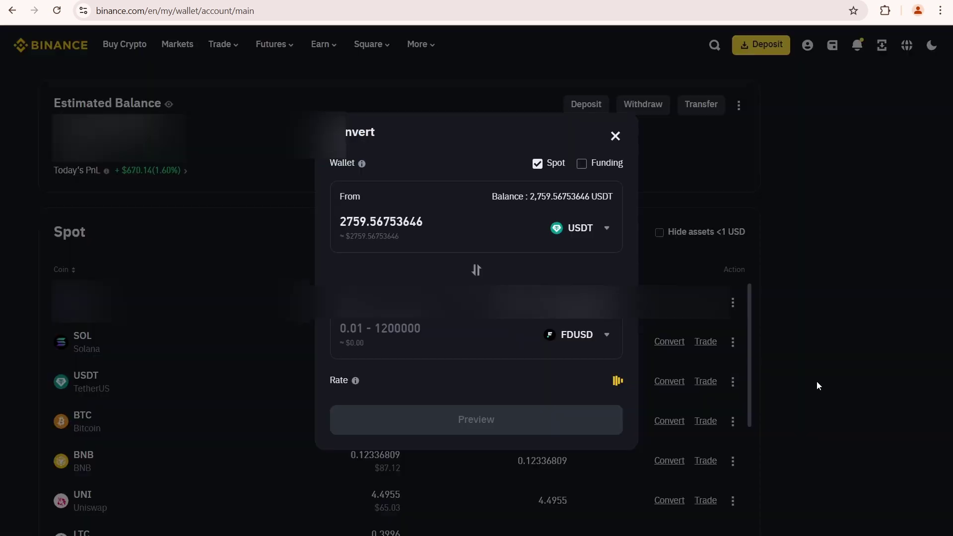
pyautogui.click(576, 342)
pyautogui.click(409, 382)
pyautogui.write('usdc')
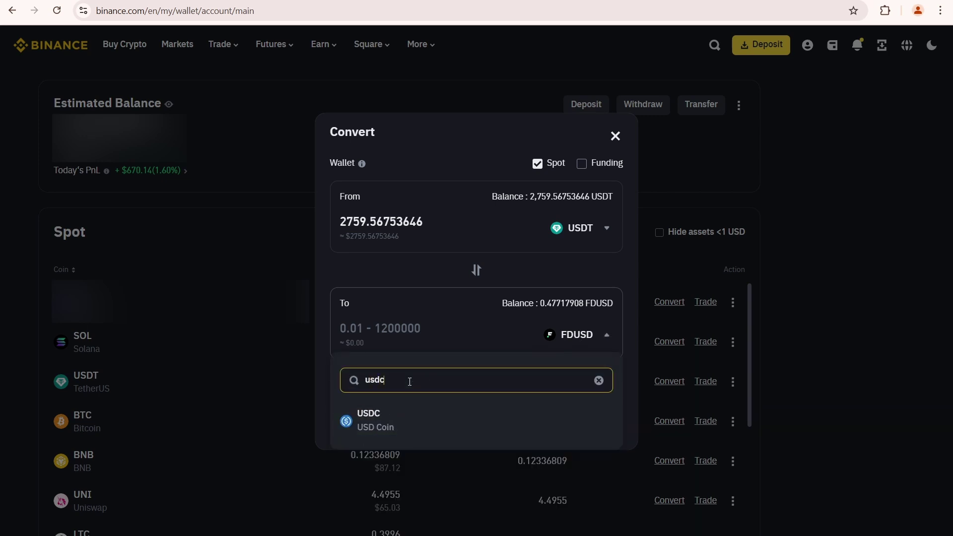
pyautogui.click(404, 413)
pyautogui.click(422, 222)
pyautogui.hotkey('ctrl', 'a')
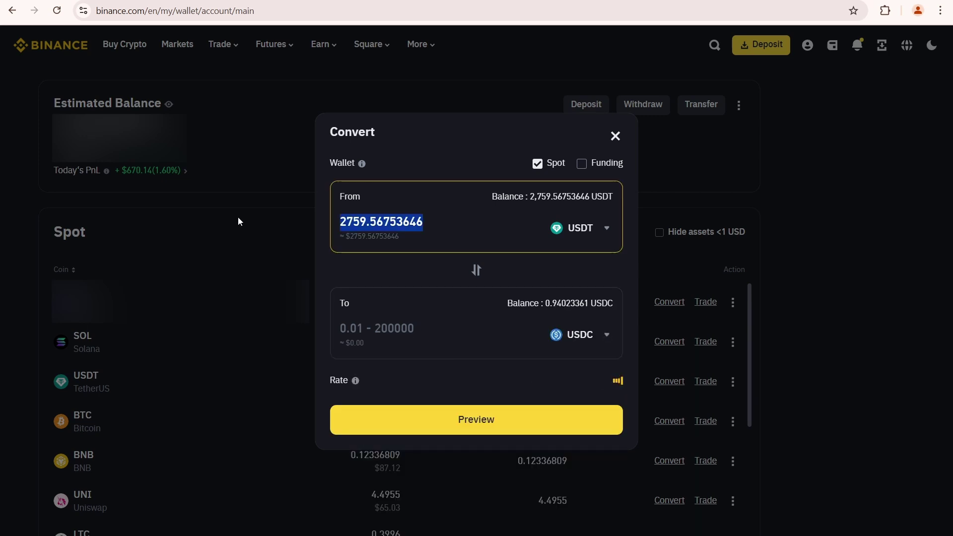
pyautogui.write('100')
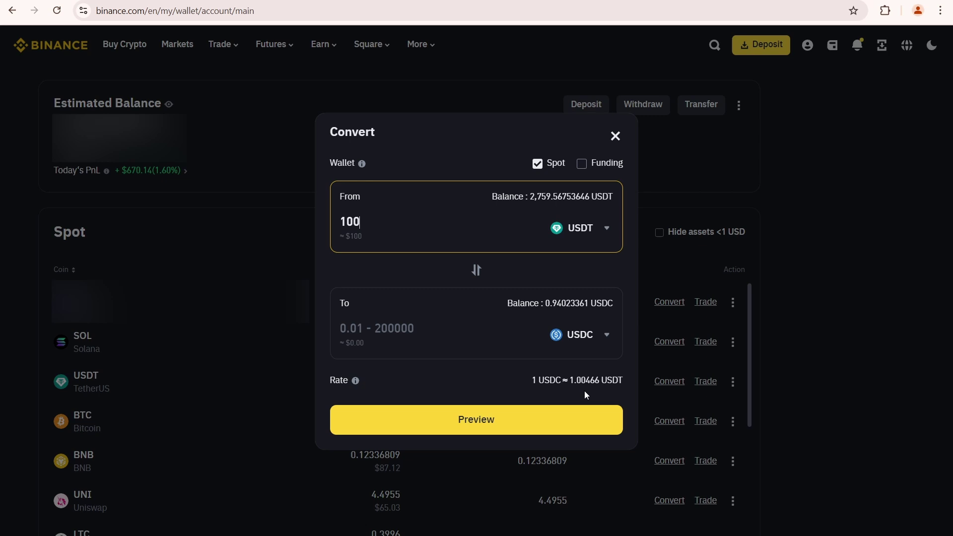
# Confirm the conversion to 99.83514796 USDC and reload the Spot wallet balances
pyautogui.click(531, 421)
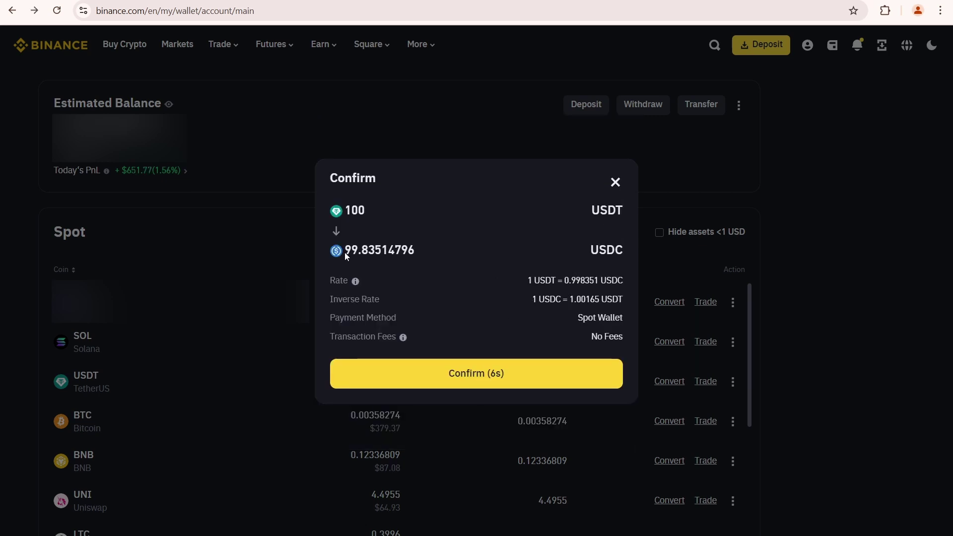
pyautogui.click(508, 376)
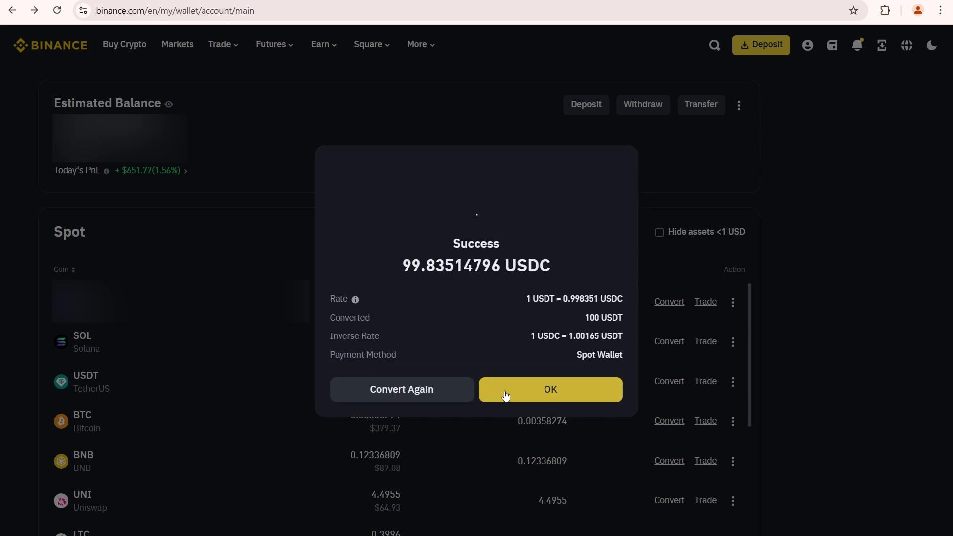
pyautogui.click(551, 390)
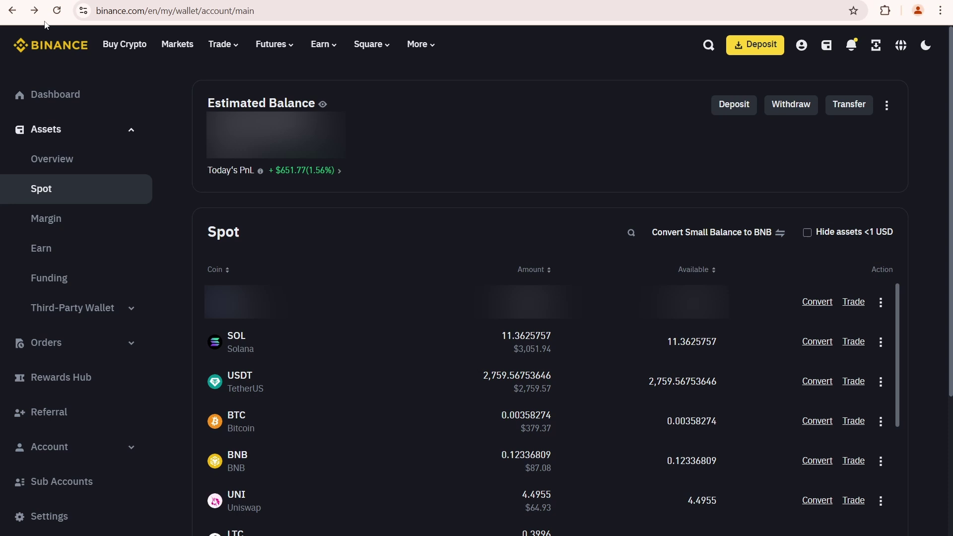
pyautogui.click(56, 10)
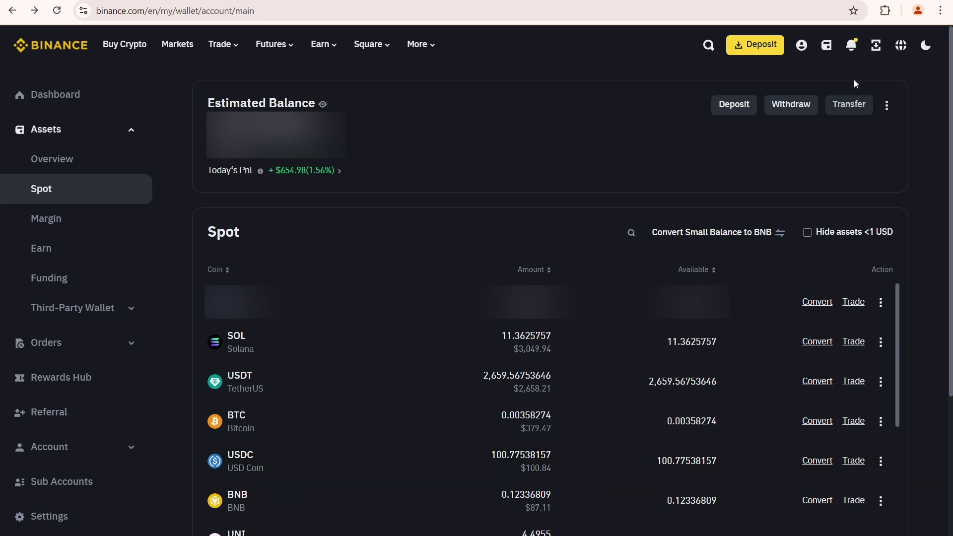
# Copy the Phantom wallet's Solana receiving address
pyautogui.click(885, 10)
pyautogui.click(747, 133)
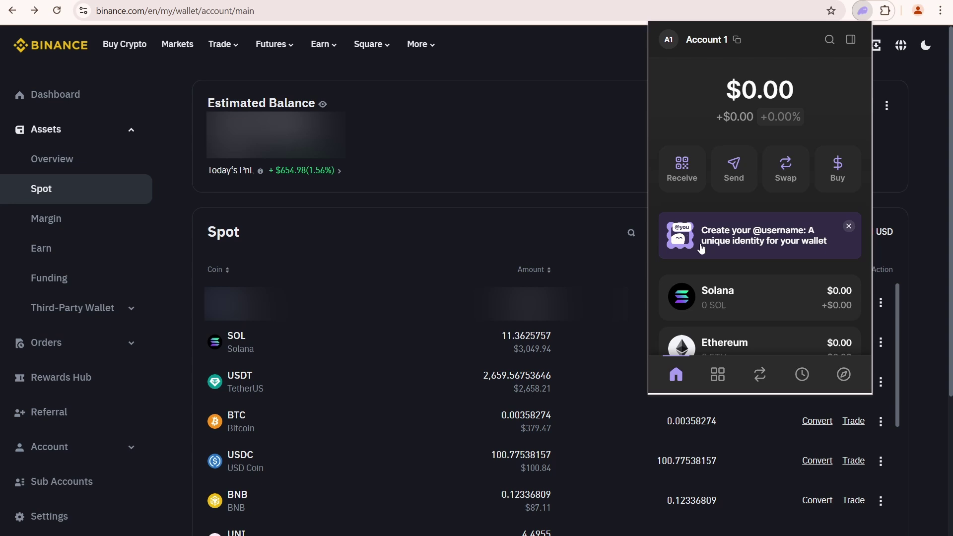
pyautogui.click(746, 303)
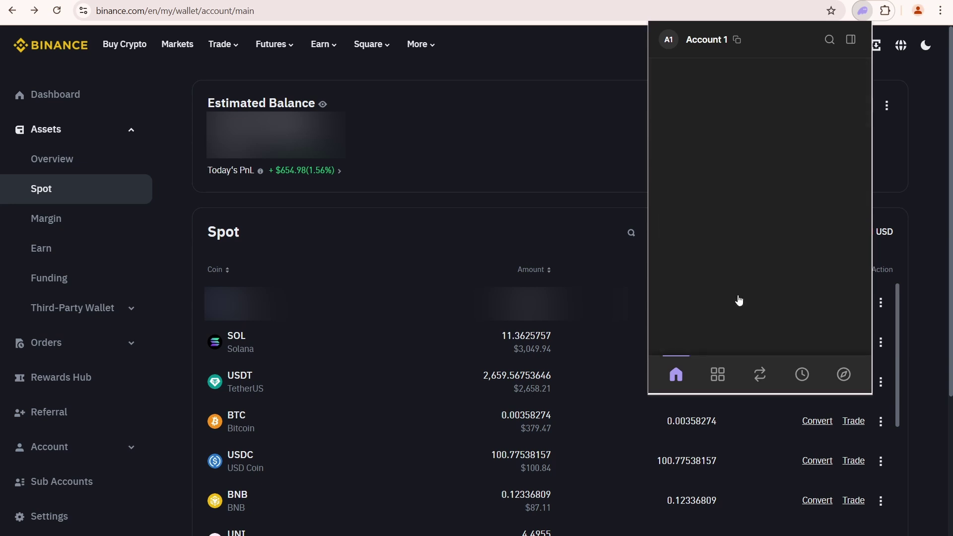
pyautogui.click(683, 302)
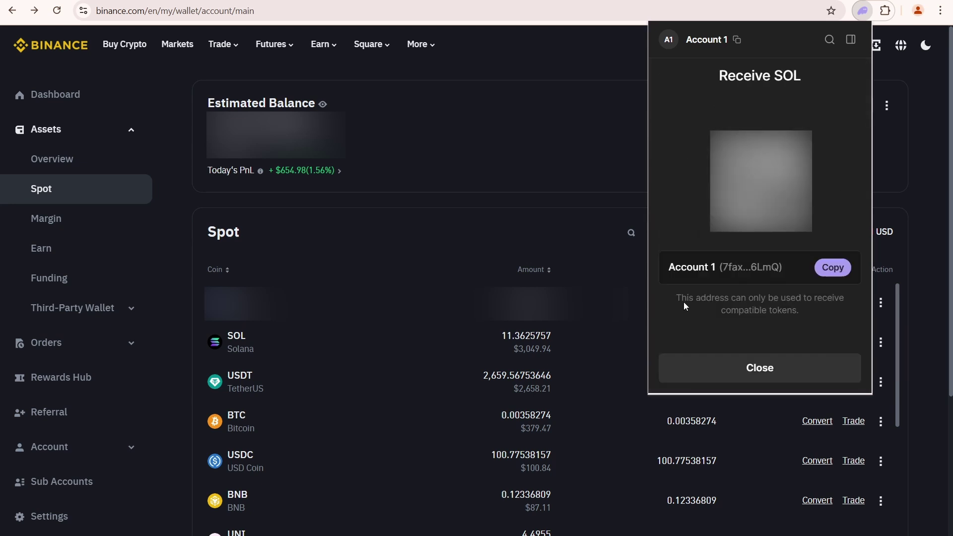
pyautogui.click(832, 267)
pyautogui.click(521, 147)
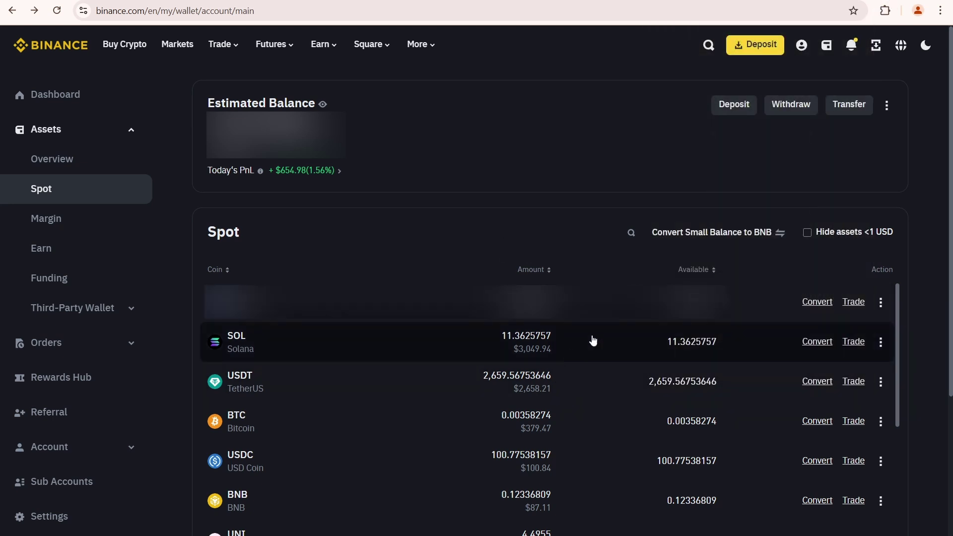
# Fill in a 0.5 SOL withdrawal to the pasted Phantom address
pyautogui.click(880, 342)
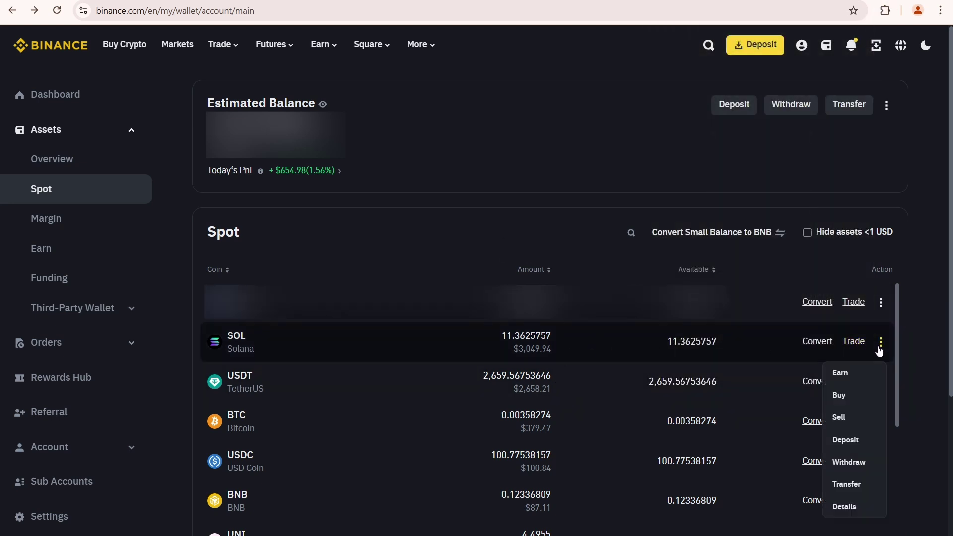
pyautogui.click(852, 463)
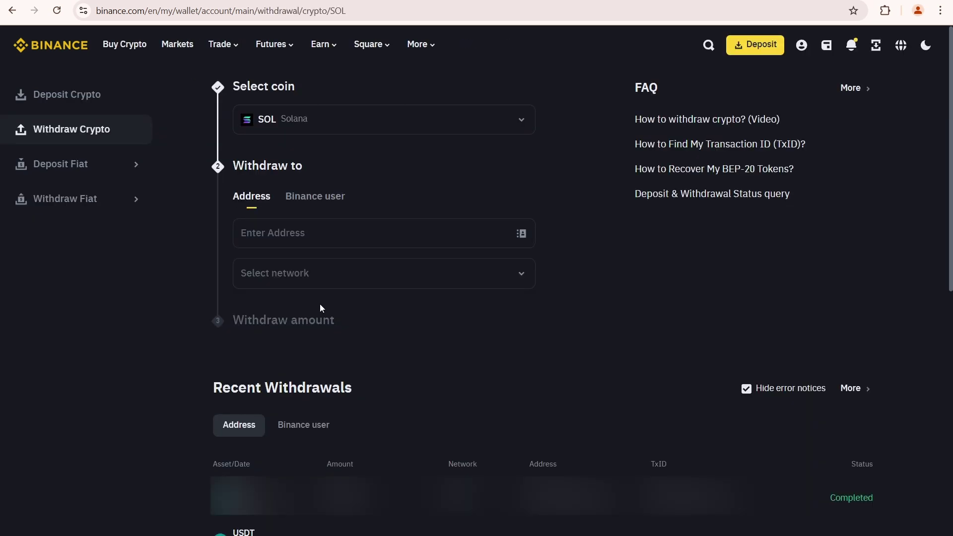
pyautogui.click(283, 236)
pyautogui.hotkey('ctrl', 'v')
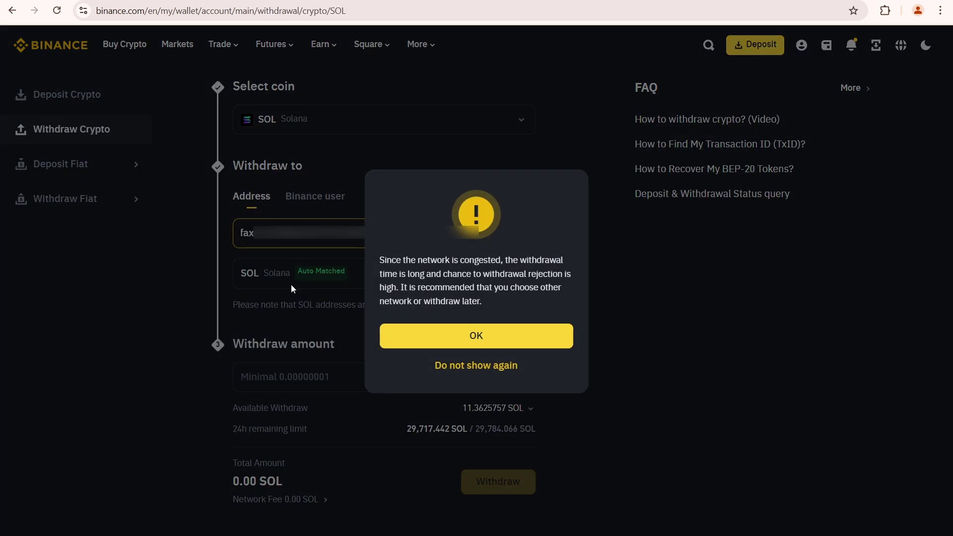
pyautogui.press('Return')
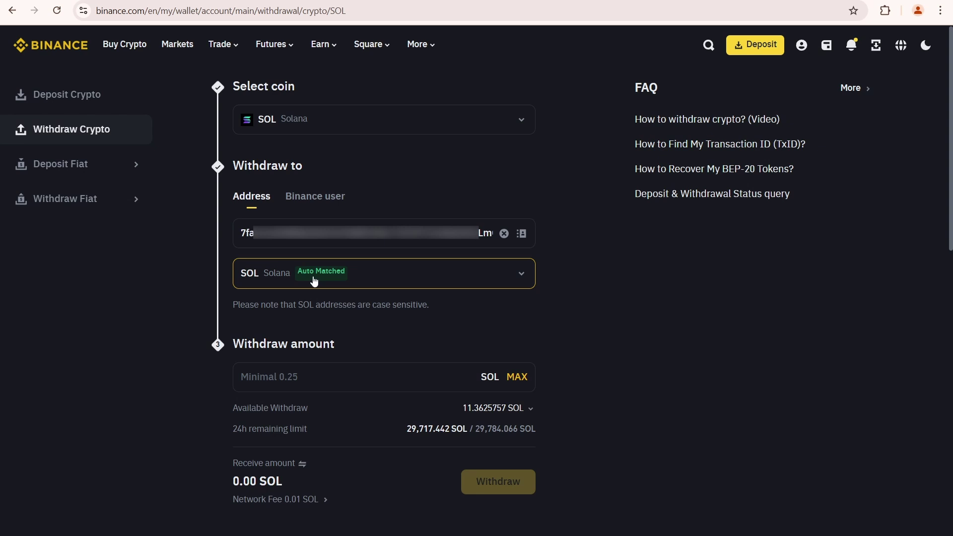
pyautogui.click(293, 377)
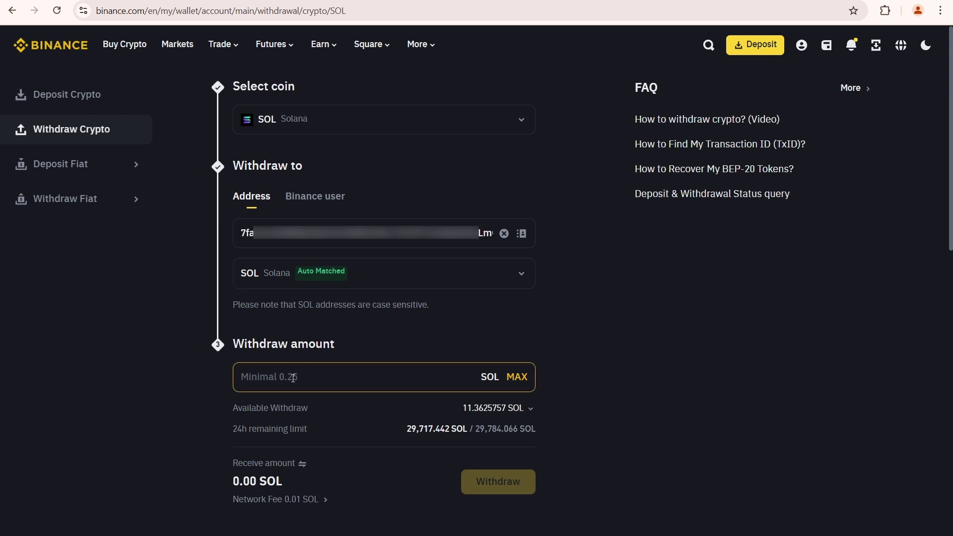
pyautogui.write('0.5')
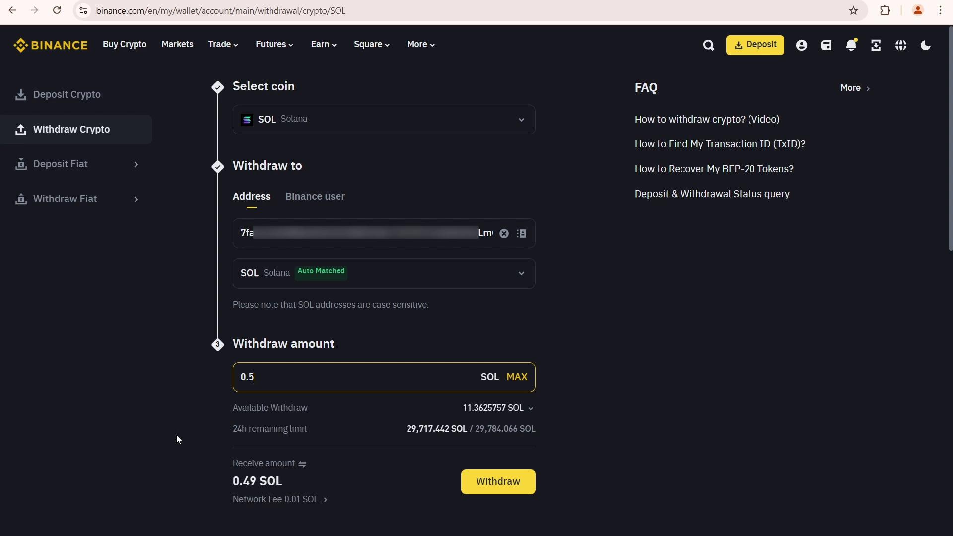
pyautogui.click(186, 459)
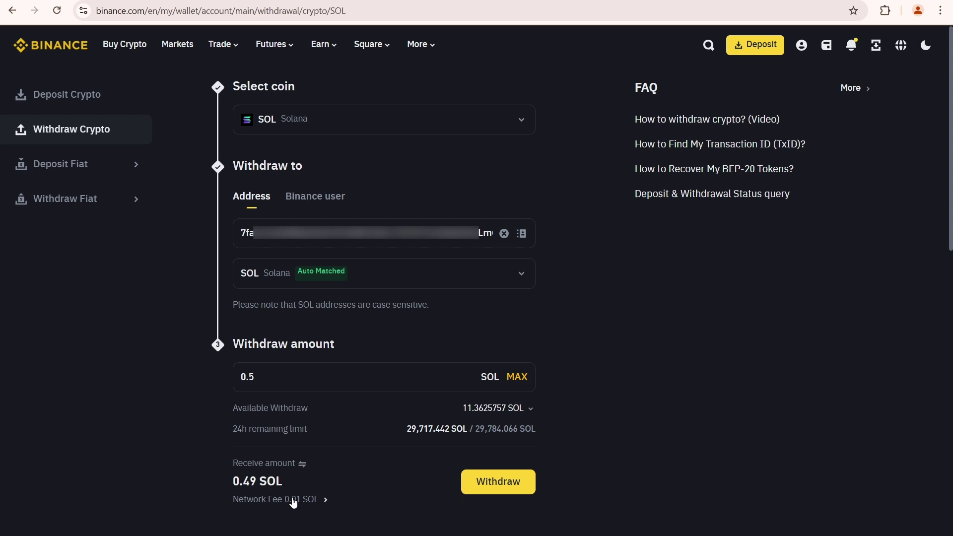
# Submit the 0.5 SOL withdrawal after checking the Phantom Solana address matches
pyautogui.click(501, 484)
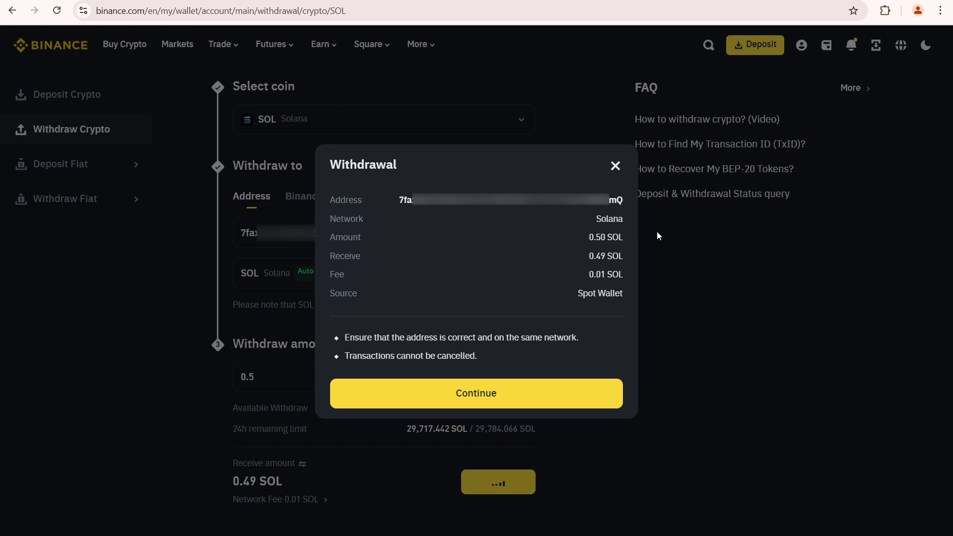
pyautogui.click(885, 11)
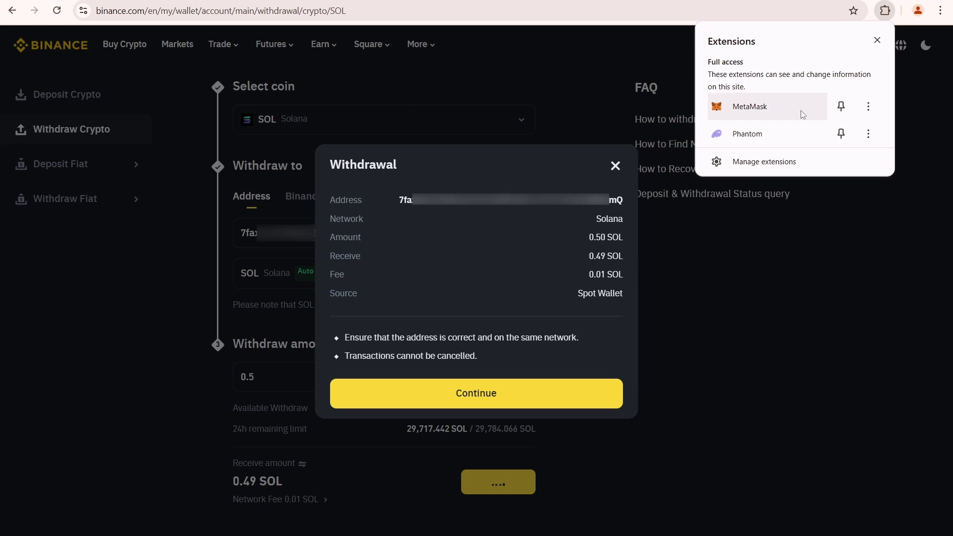
pyautogui.click(752, 135)
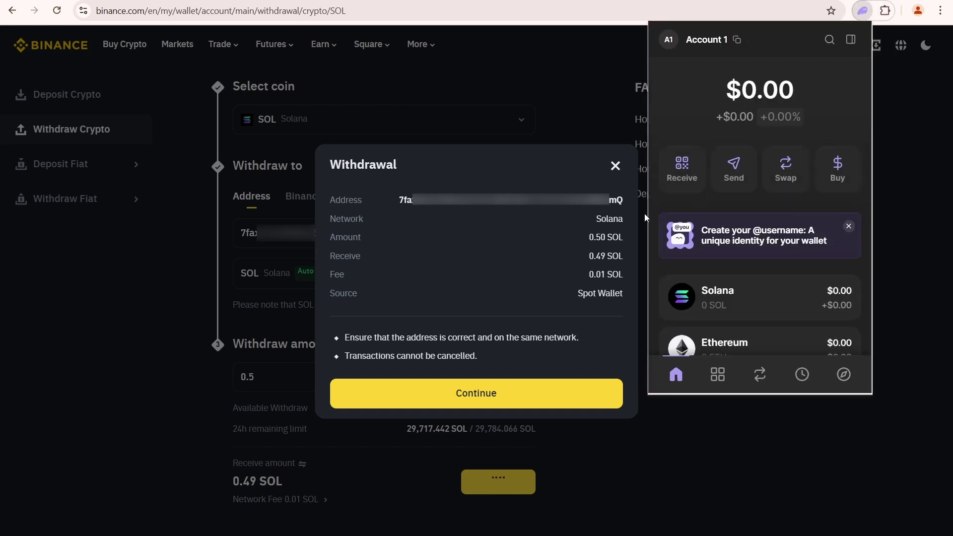
pyautogui.click(687, 173)
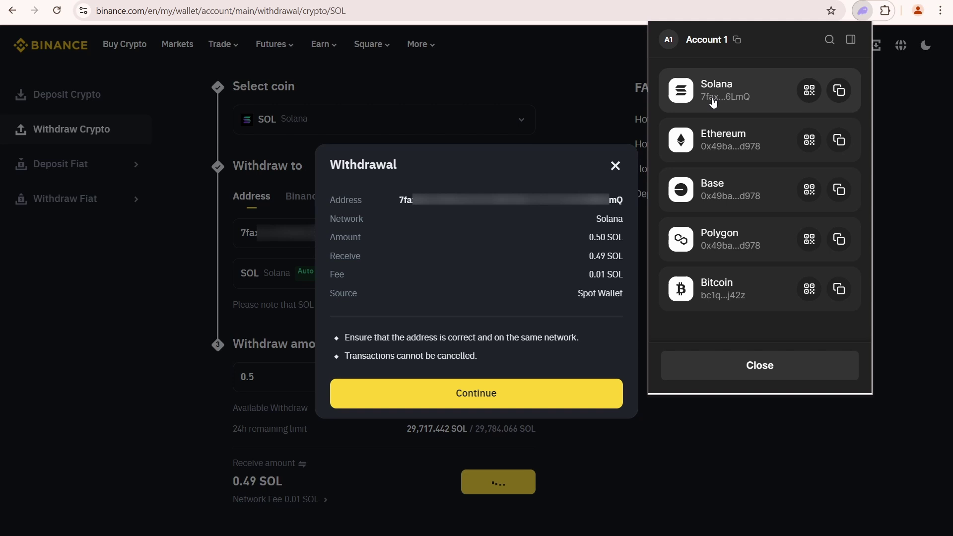
pyautogui.click(685, 160)
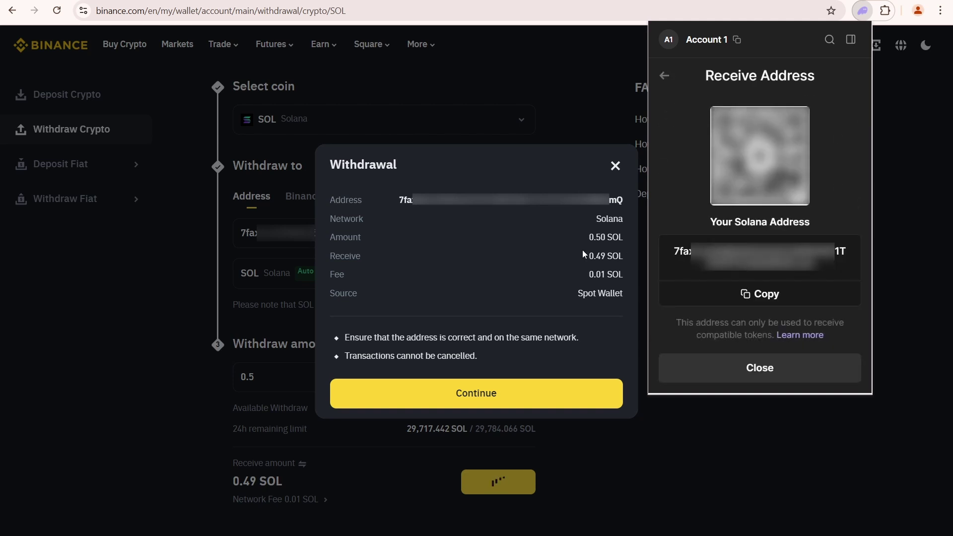
pyautogui.click(548, 395)
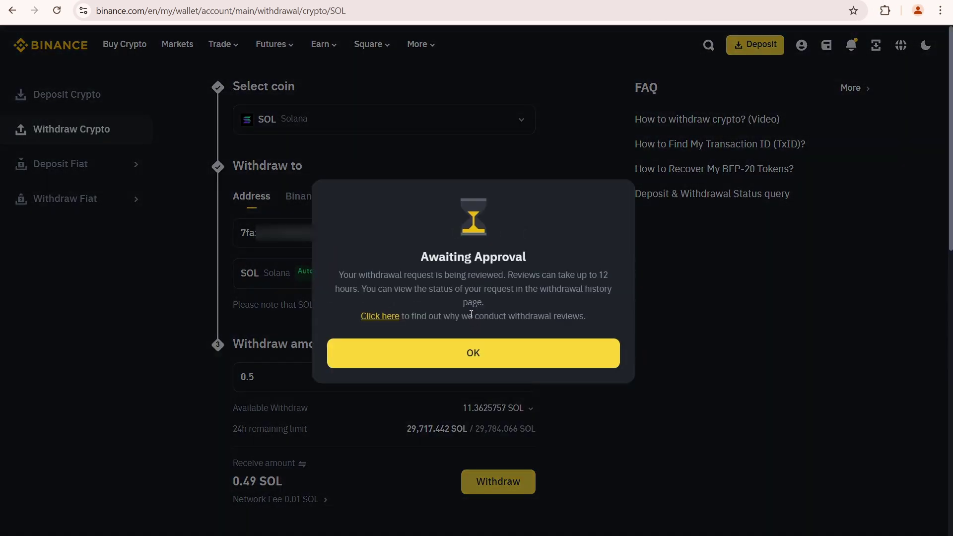
# Dismiss Awaiting Approval and reload to see the 0.49 SOL withdrawal Completed
pyautogui.click(488, 355)
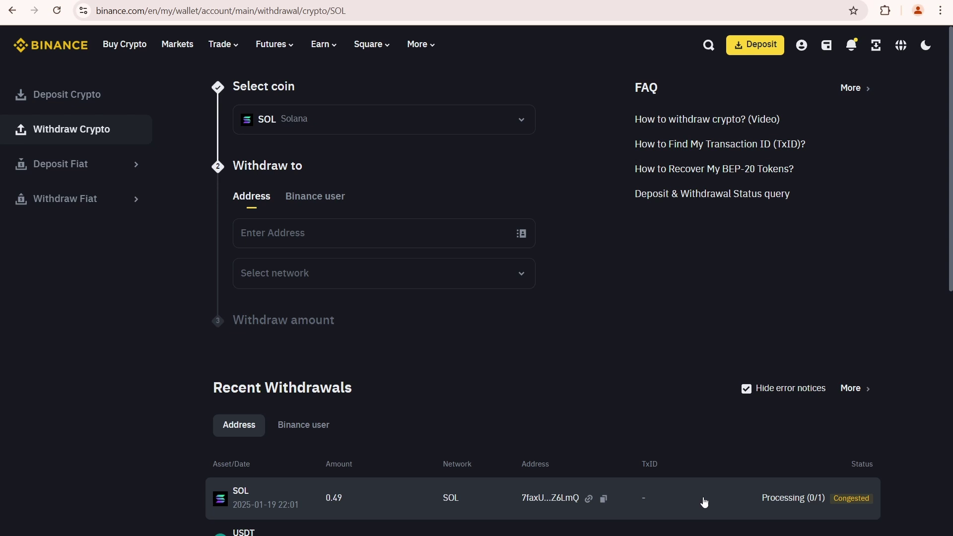
pyautogui.click(57, 11)
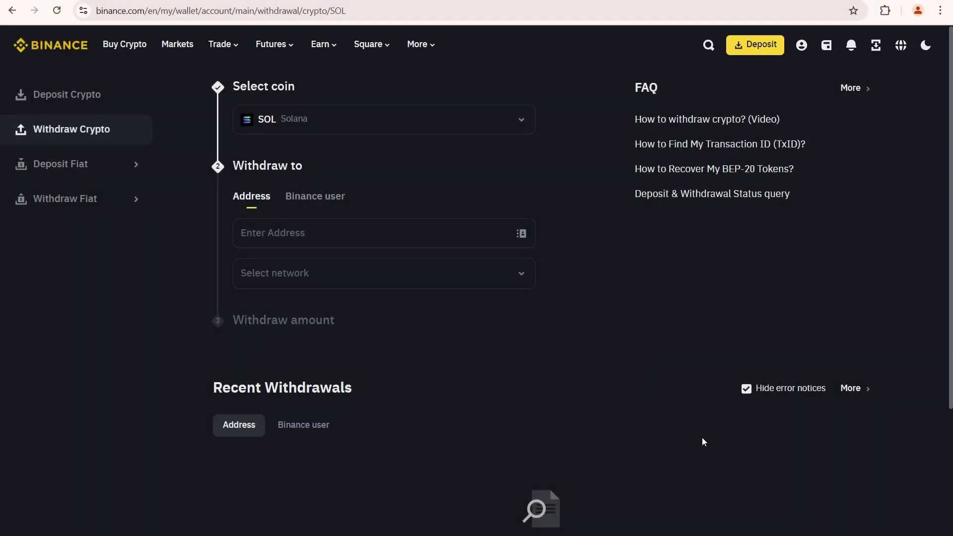
pyautogui.click(890, 9)
# Check Phantom shows 0.49 SOL ($131.85) and copy its Solana address again
pyautogui.click(760, 132)
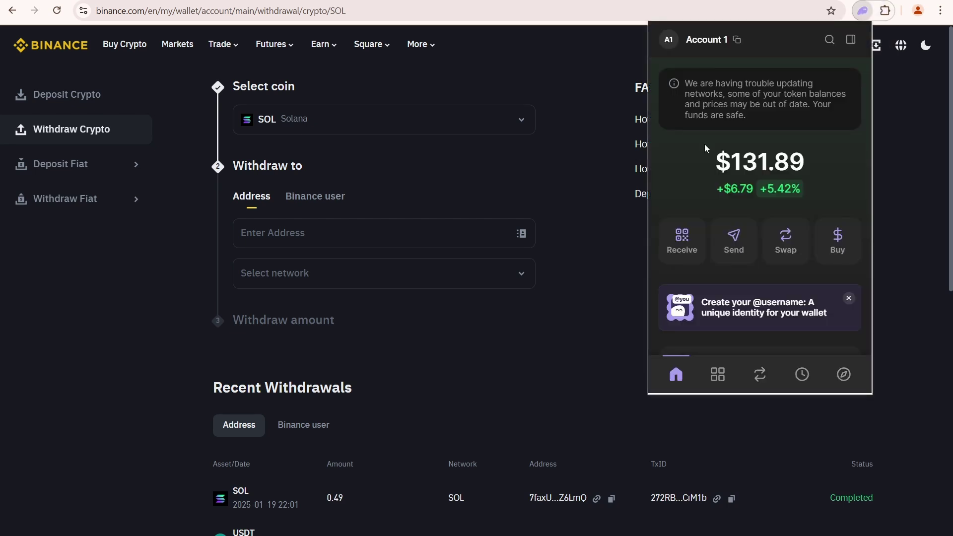
pyautogui.scroll(-2, 779, 159)
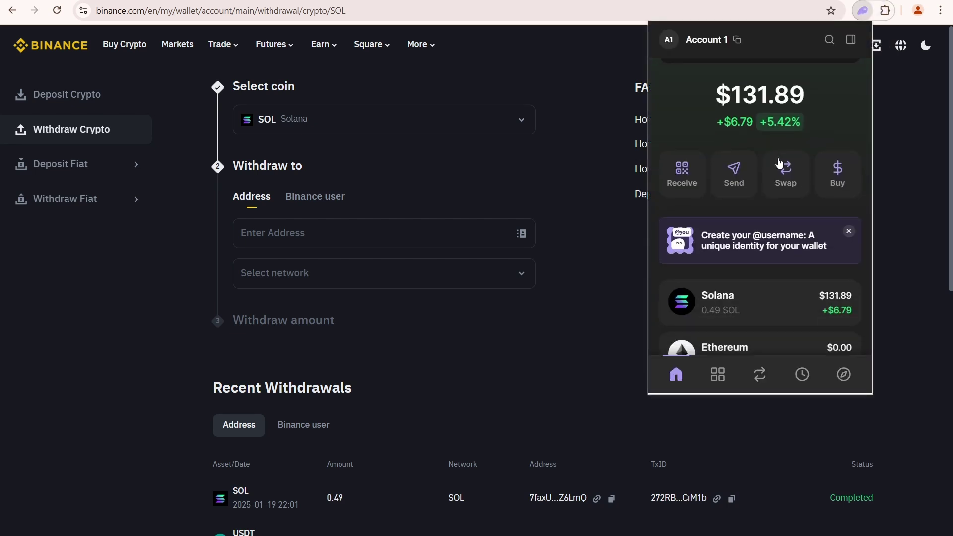
pyautogui.scroll(-1, 779, 163)
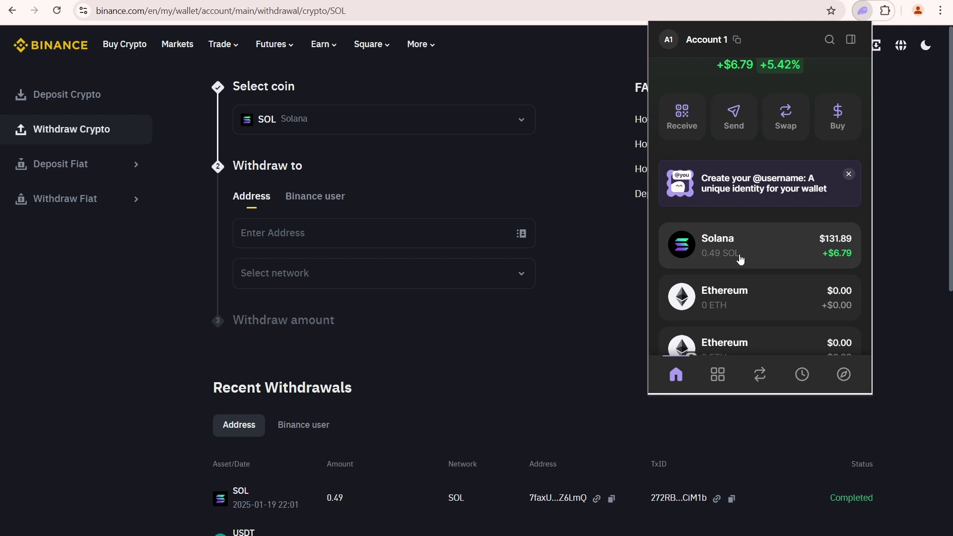
pyautogui.scroll(-4, 722, 238)
pyautogui.scroll(4, 745, 234)
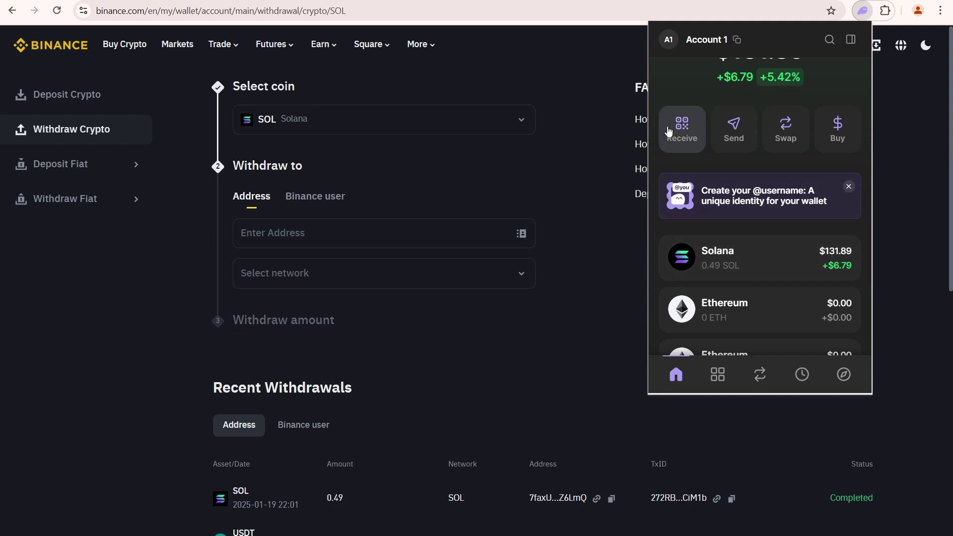
pyautogui.click(684, 139)
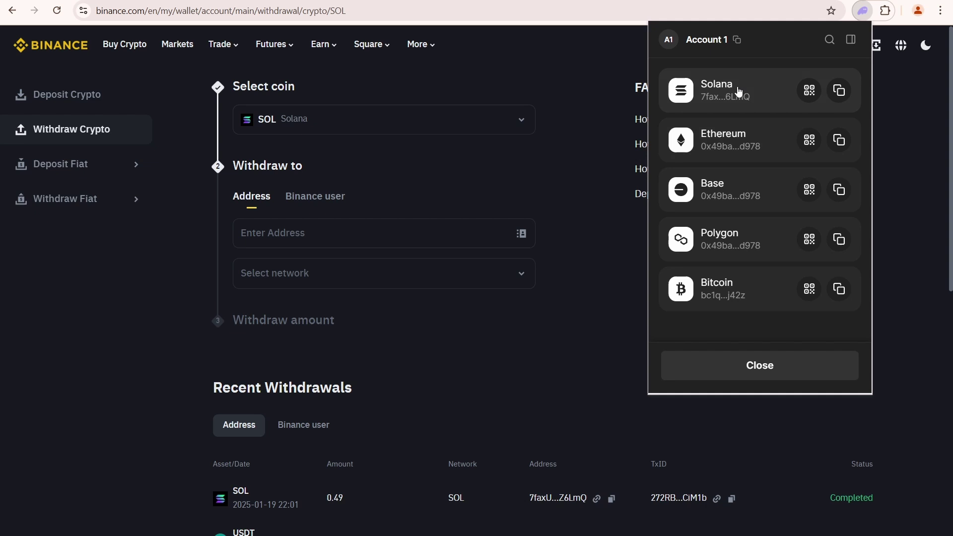
pyautogui.click(839, 91)
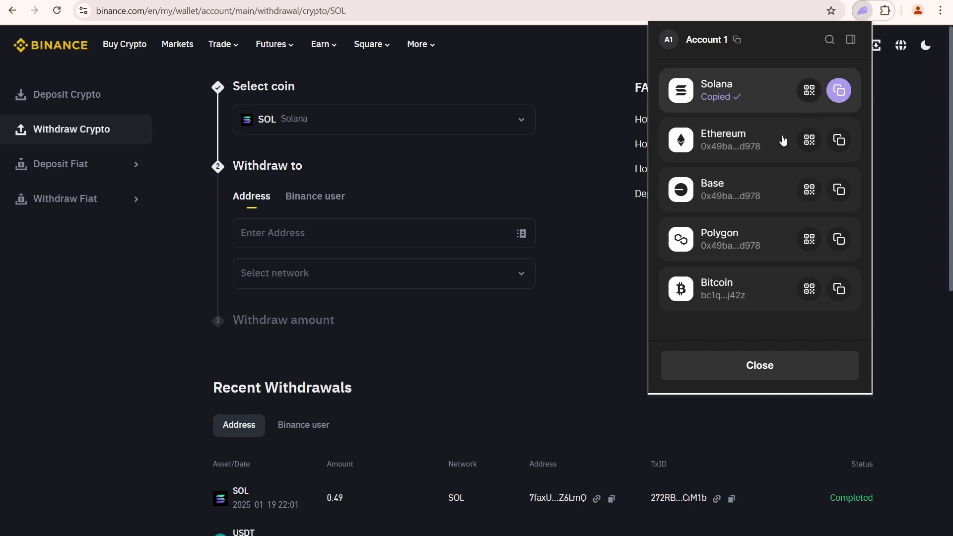
pyautogui.click(760, 366)
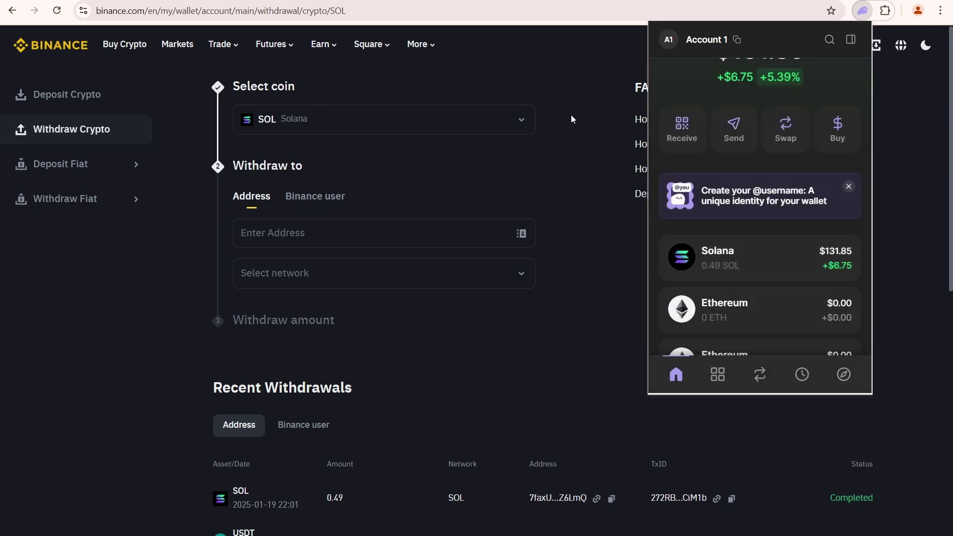
# Fill in a 100 USDC withdrawal to the pasted Phantom Solana address
pyautogui.click(466, 119)
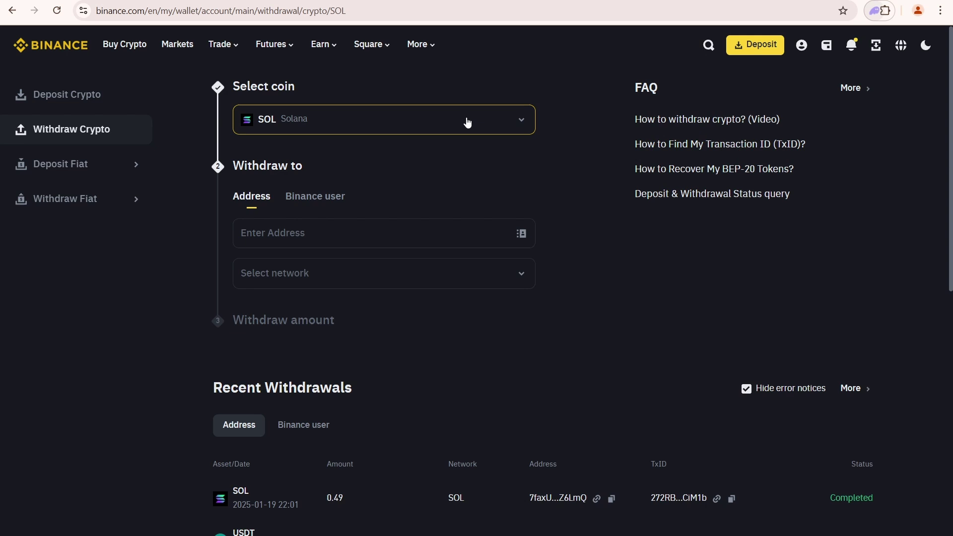
pyautogui.click(359, 113)
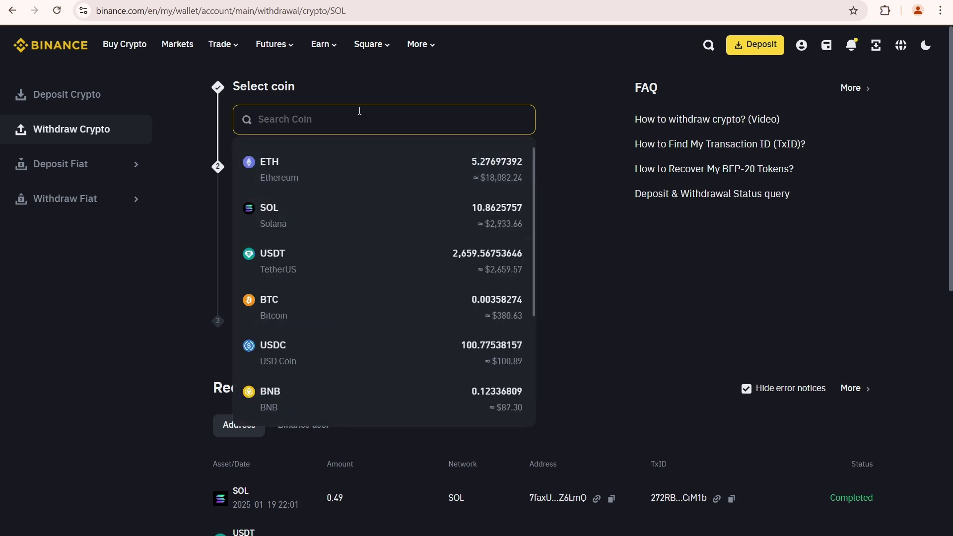
pyautogui.write('usdc')
pyautogui.click(356, 164)
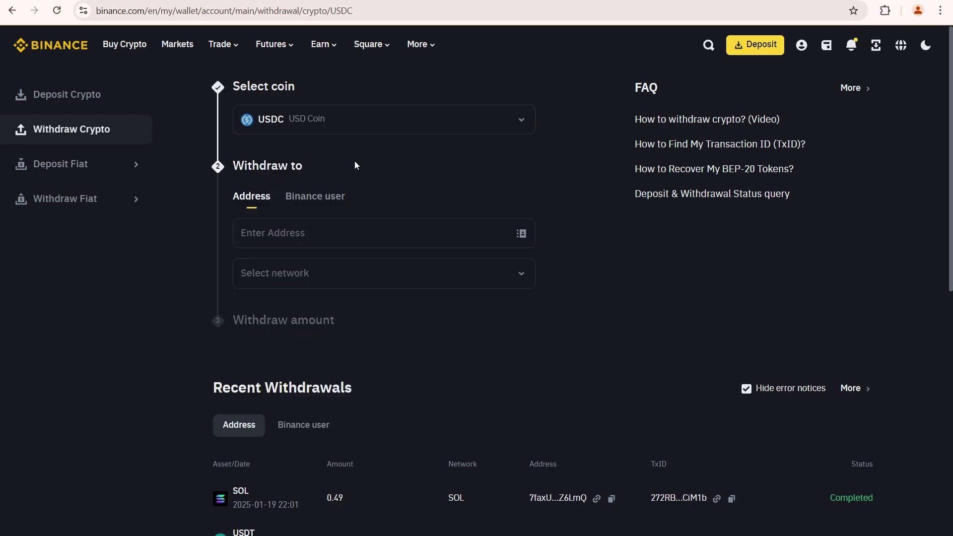
pyautogui.click(329, 221)
pyautogui.hotkey('ctrl', 'v')
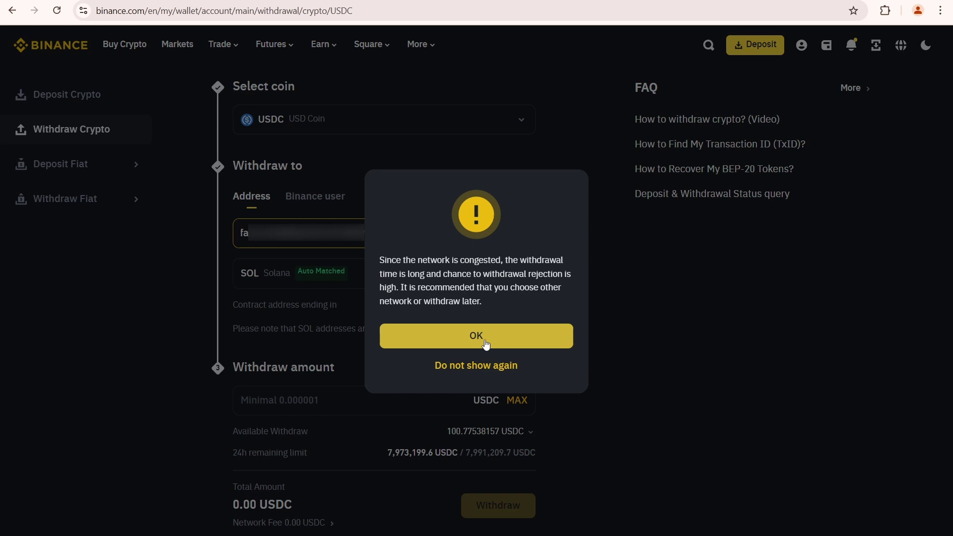
pyautogui.click(486, 344)
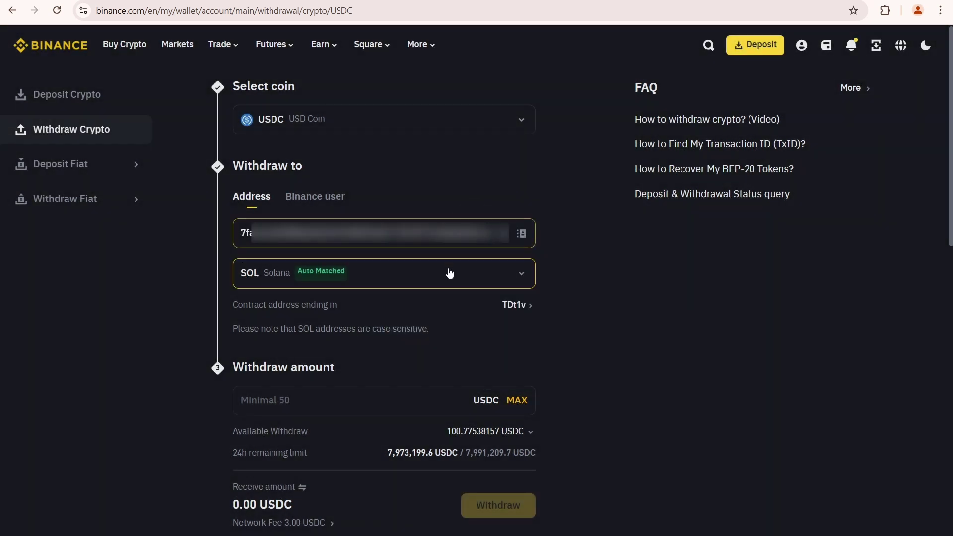
pyautogui.click(457, 400)
pyautogui.write('100')
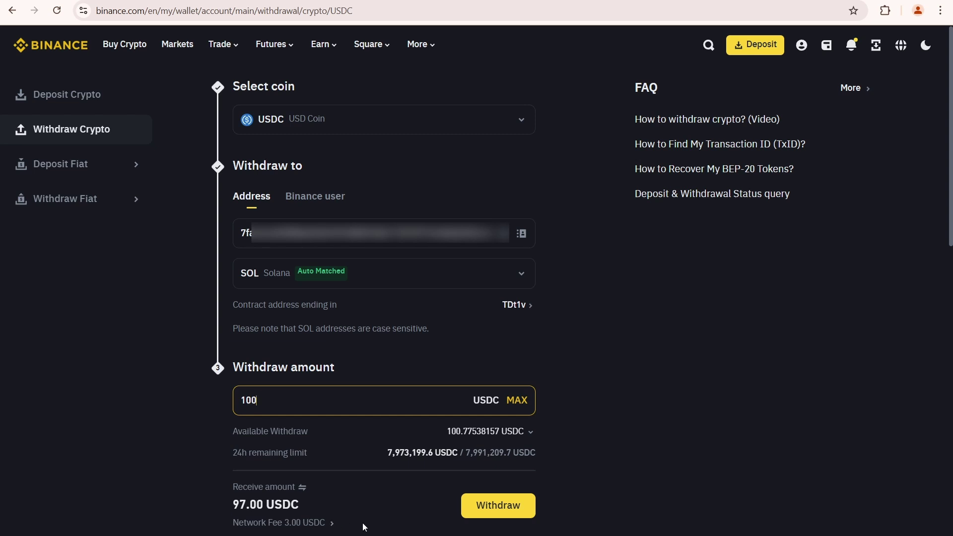
# Submit and verify the withdrawal, then reload to see 97.00 USDC Completed
pyautogui.click(509, 506)
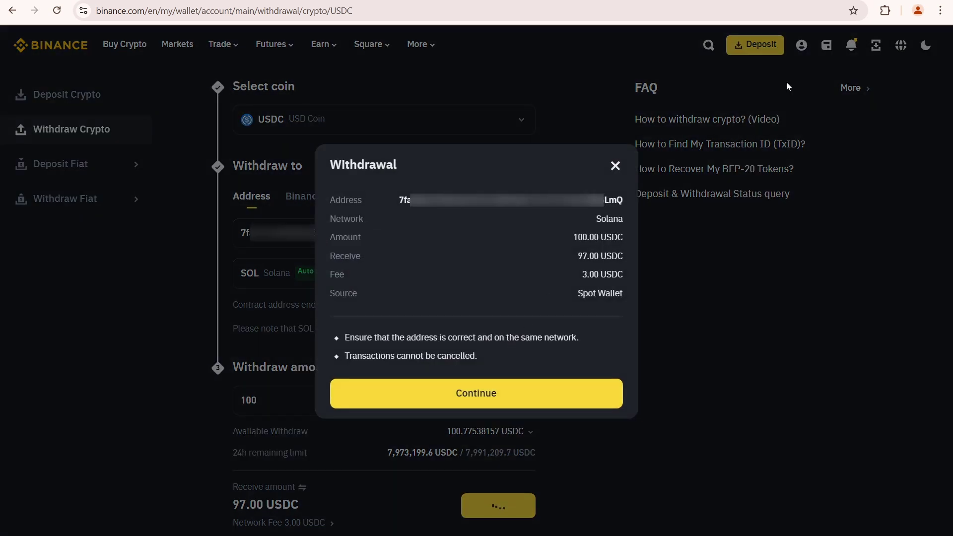
pyautogui.click(467, 396)
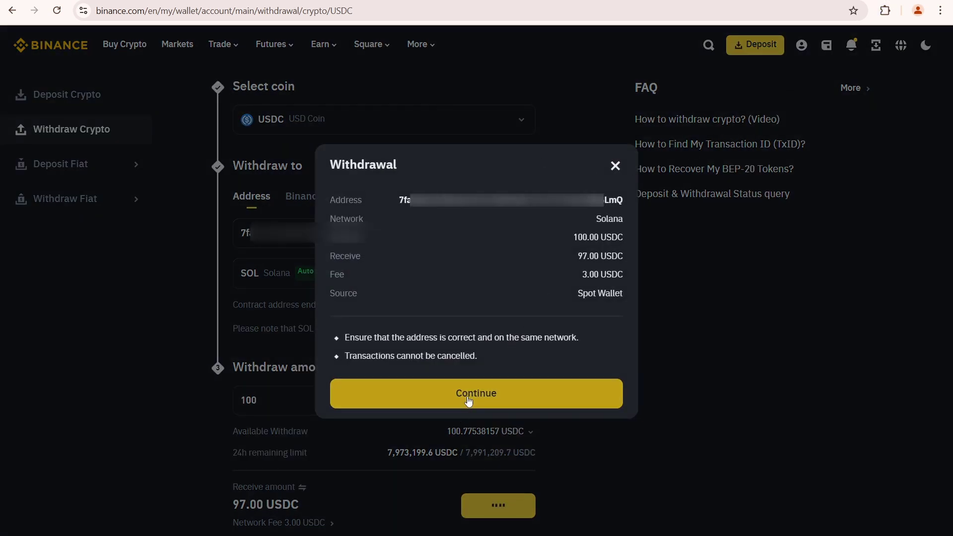
pyautogui.press('Escape')
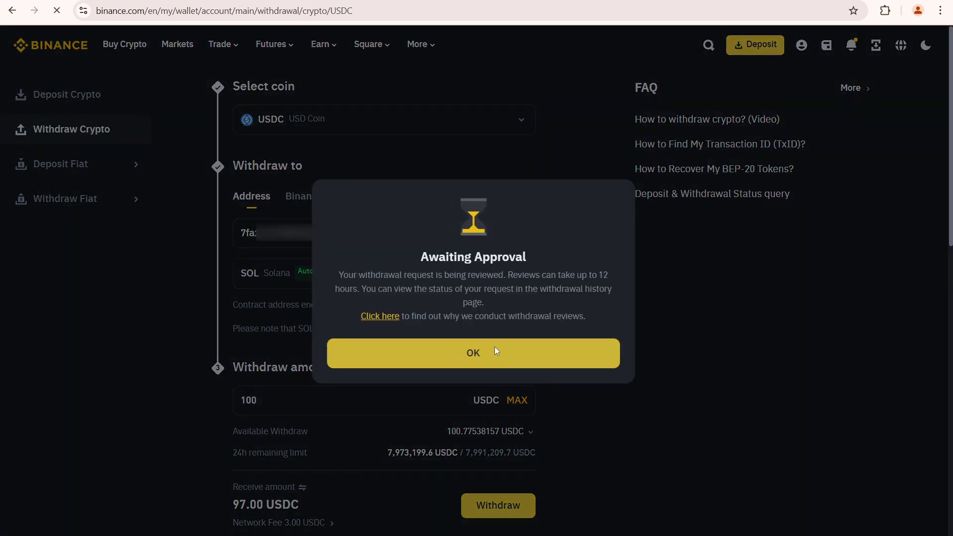
pyautogui.click(495, 357)
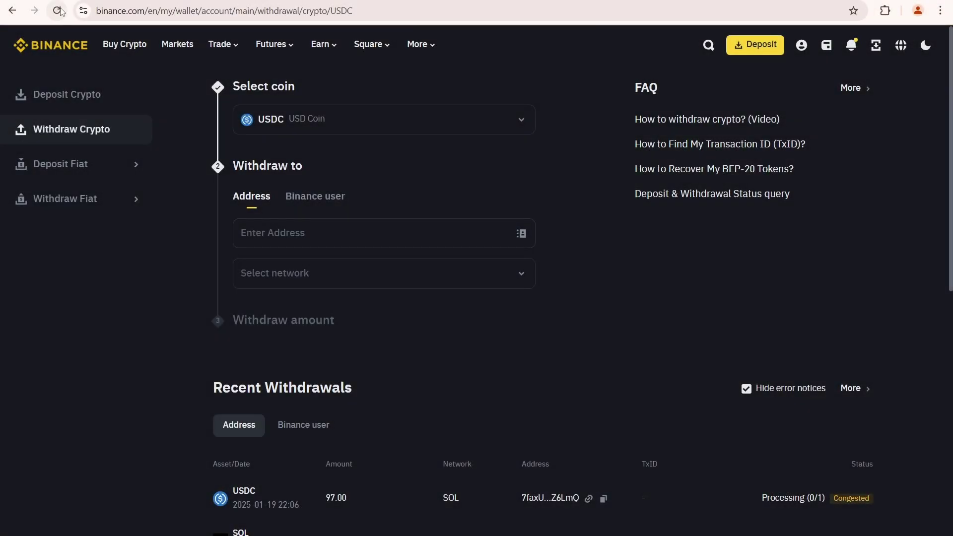
pyautogui.click(60, 11)
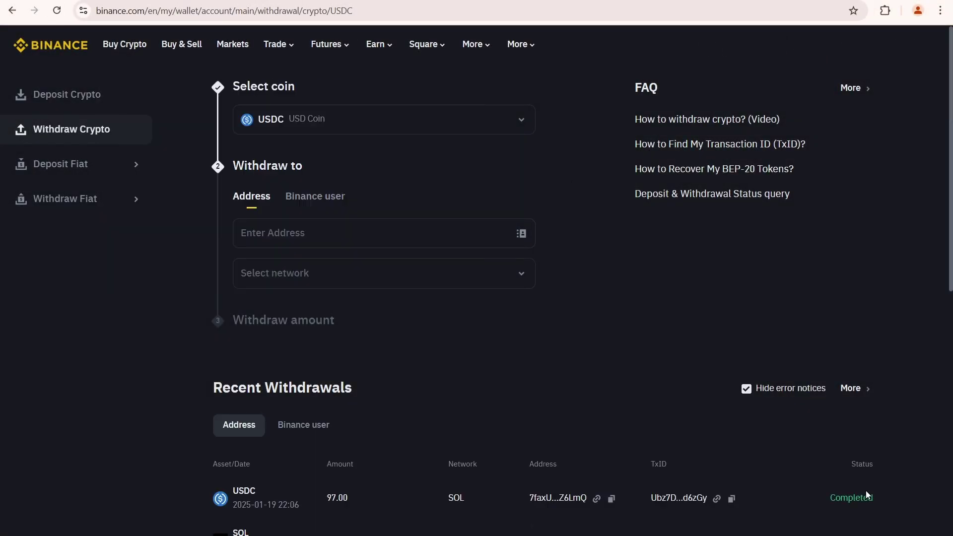
# Open Phantom and confirm 97 USDC arrived alongside 0.49 SOL
pyautogui.click(885, 10)
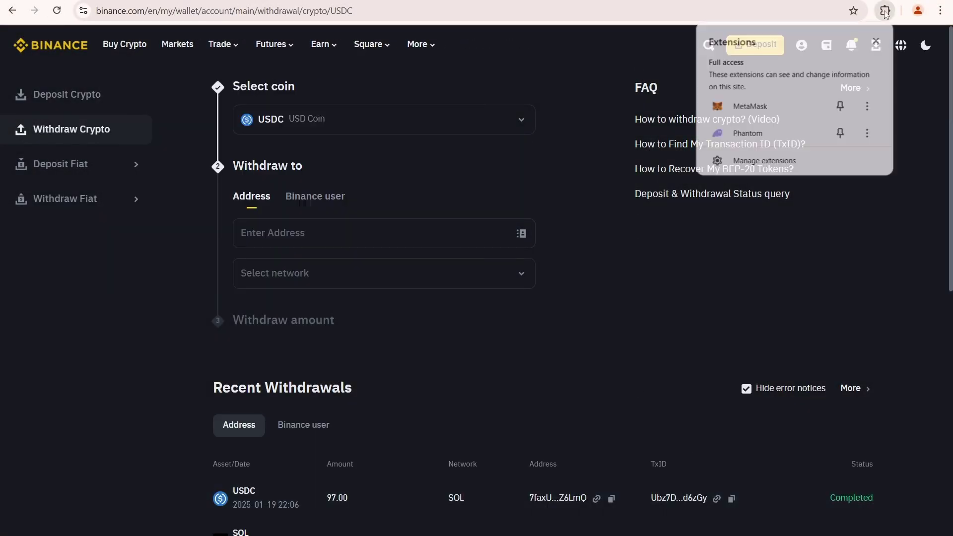
pyautogui.click(752, 135)
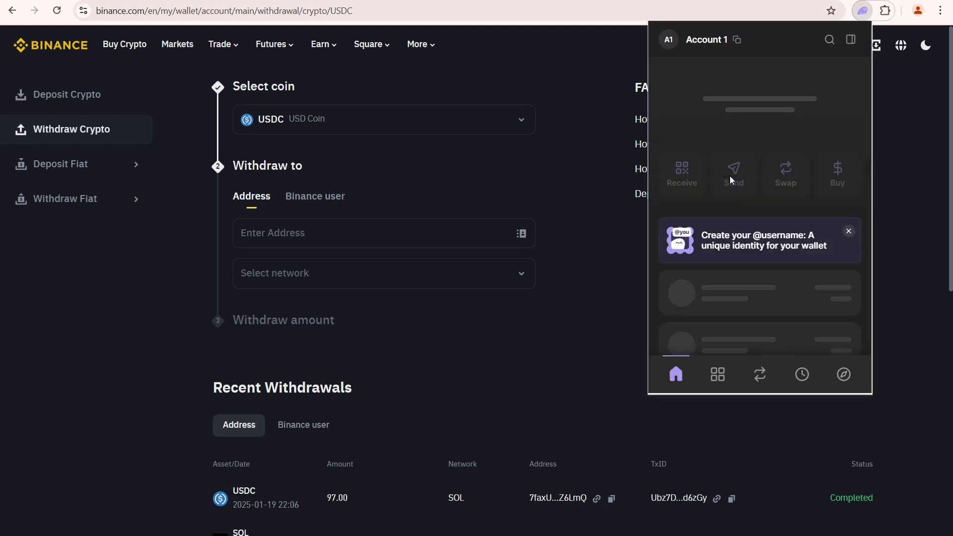
pyautogui.scroll(-1, 753, 292)
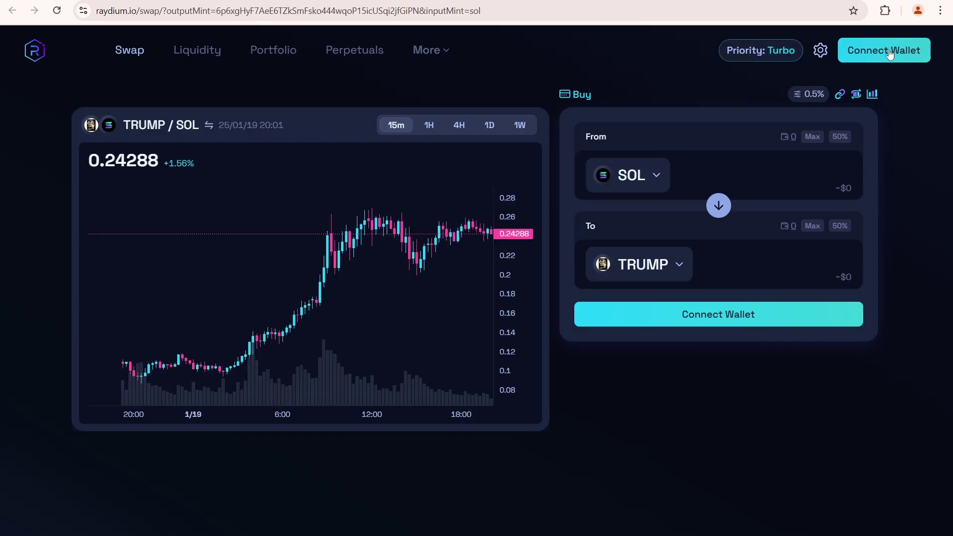
# Connect the Phantom wallet to Raydium
pyautogui.click(889, 49)
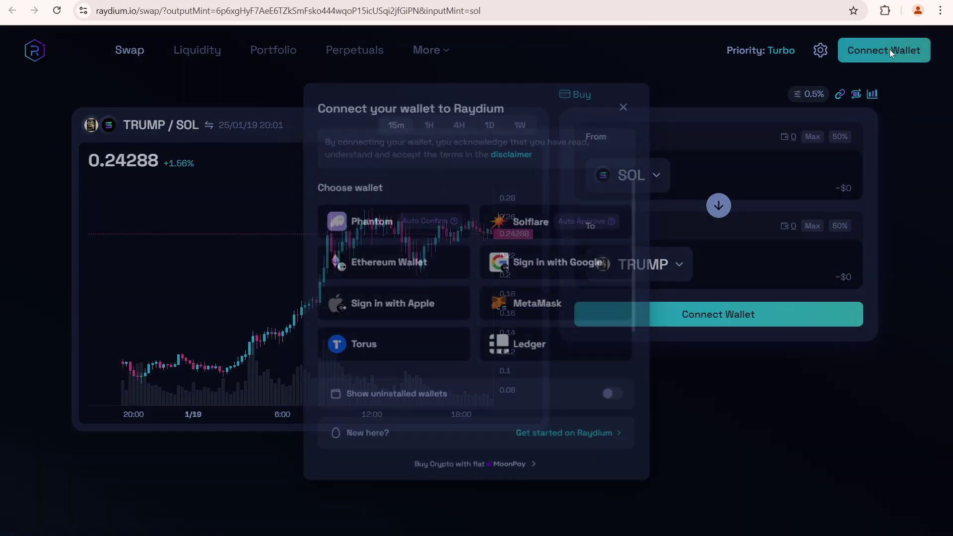
pyautogui.click(357, 224)
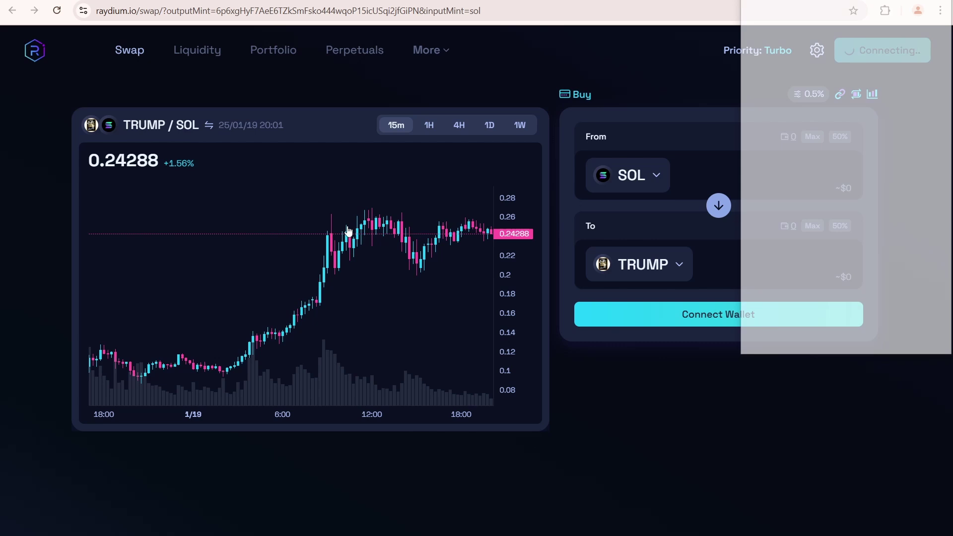
pyautogui.click(896, 332)
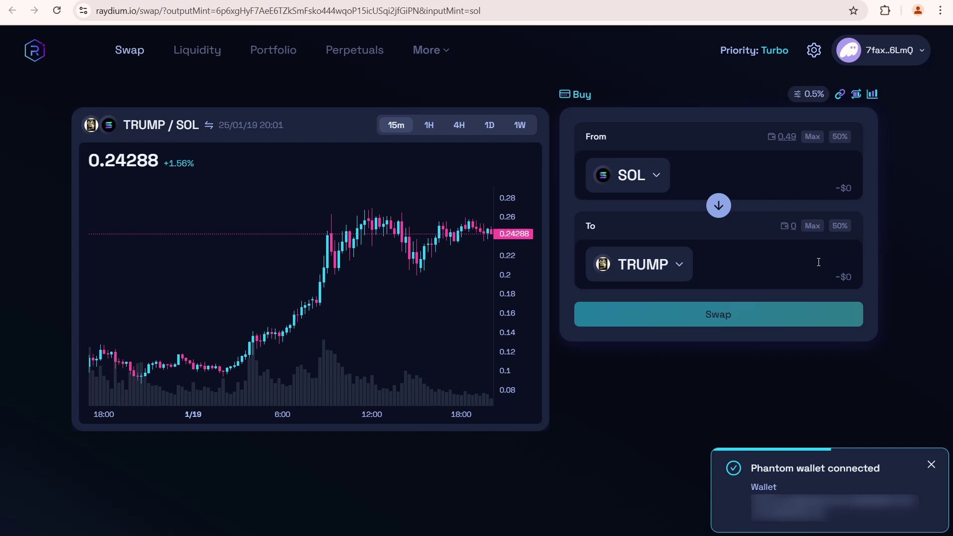
# Request a swap of about 0.2445 SOL for 1 TRUMP, then reject it after the simulation warning
pyautogui.click(836, 267)
pyautogui.write('1')
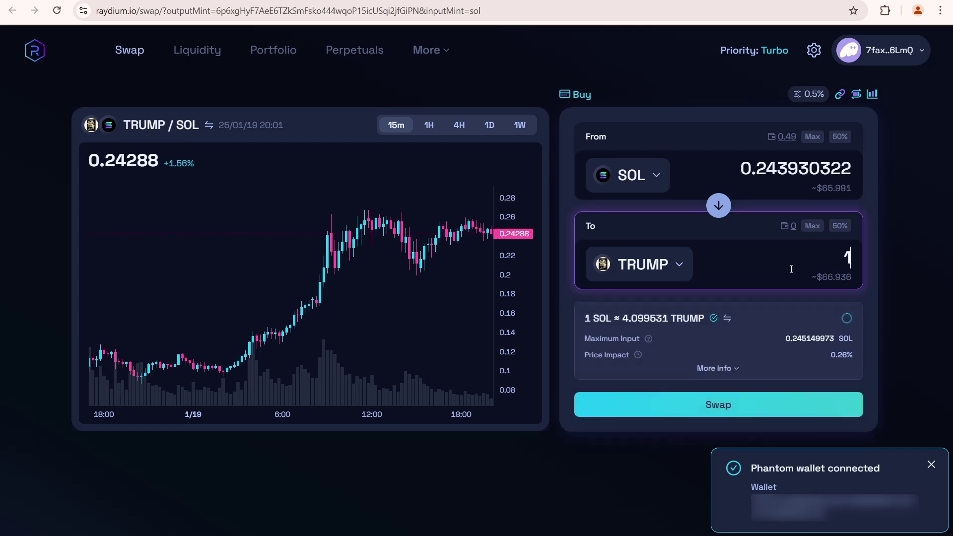
pyautogui.click(725, 405)
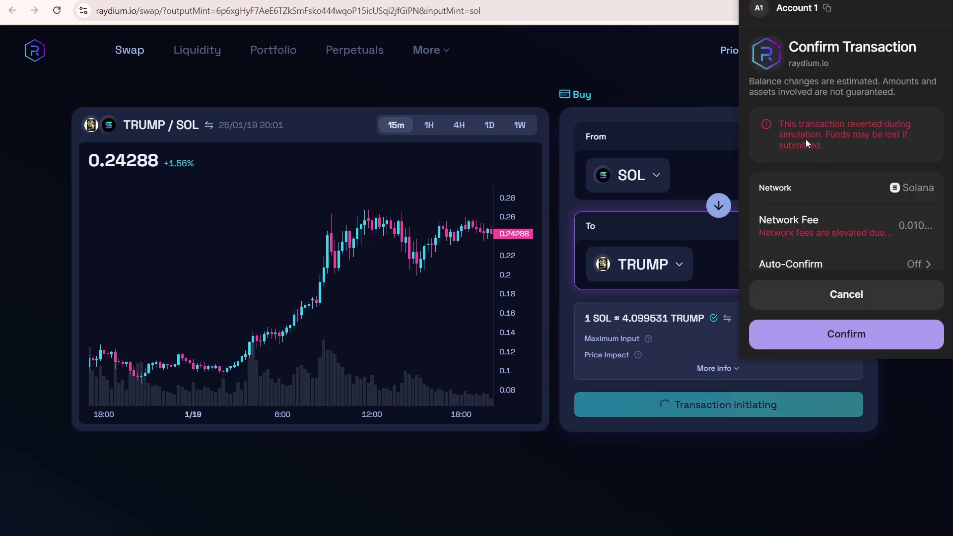
pyautogui.scroll(-2, 805, 151)
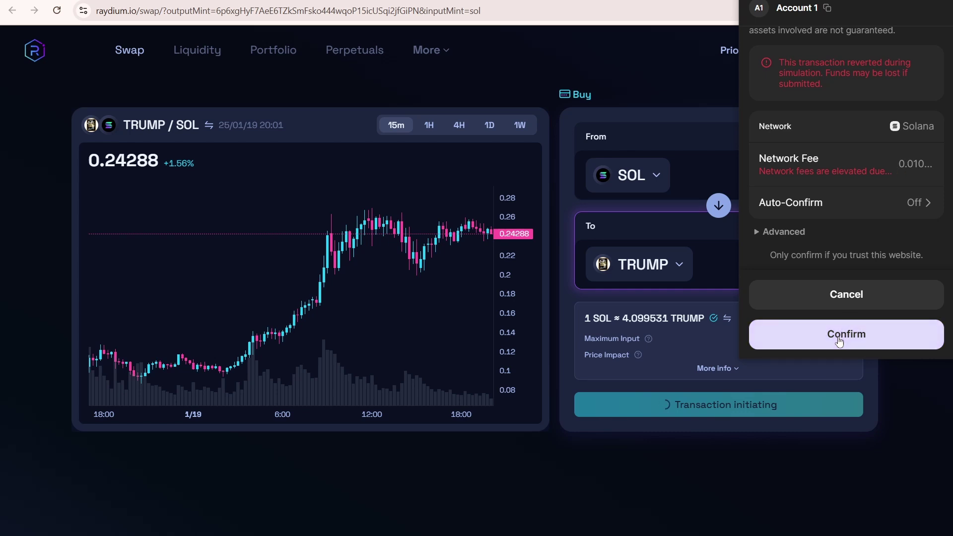
pyautogui.click(838, 300)
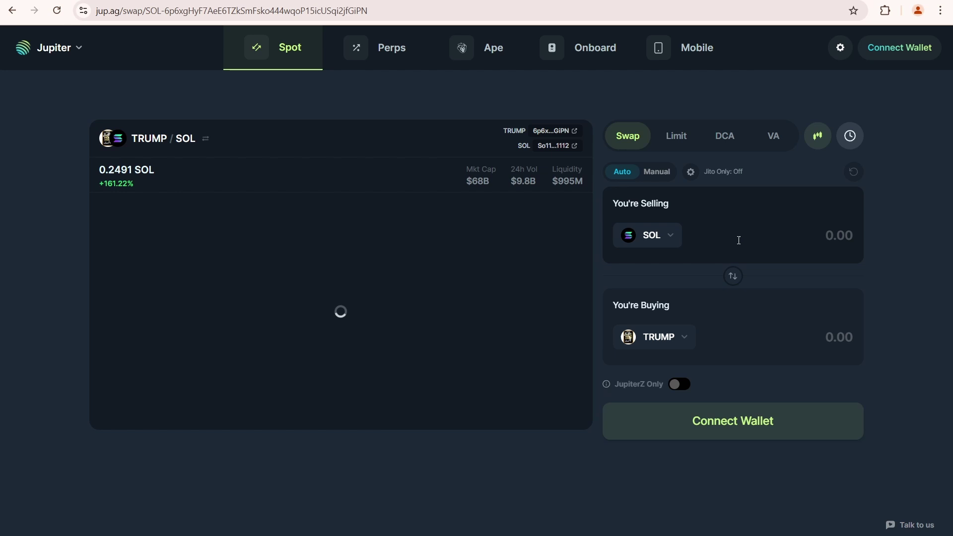
# Set the amount to buy to 1 TRUMP and connect the Phantom wallet to Jupiter
pyautogui.click(830, 240)
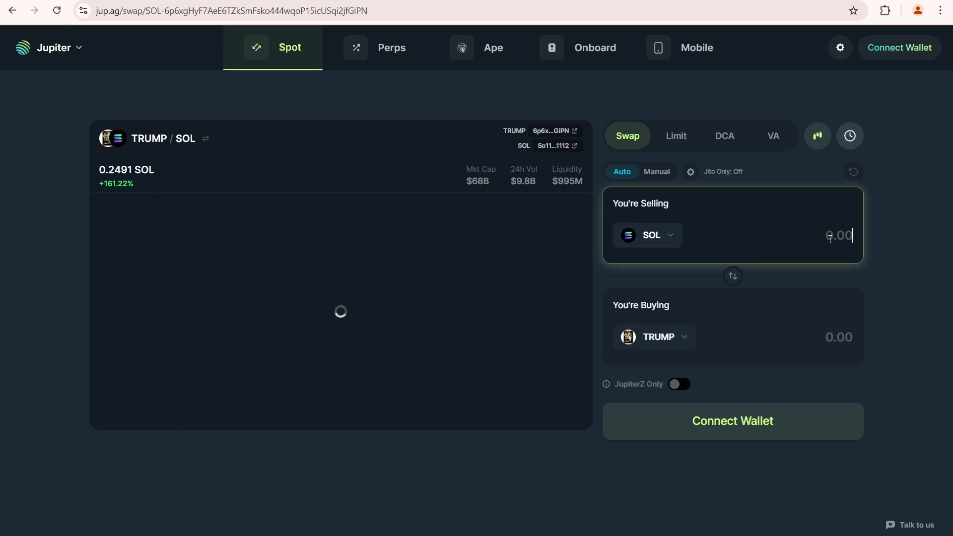
pyautogui.click(851, 336)
pyautogui.write('1')
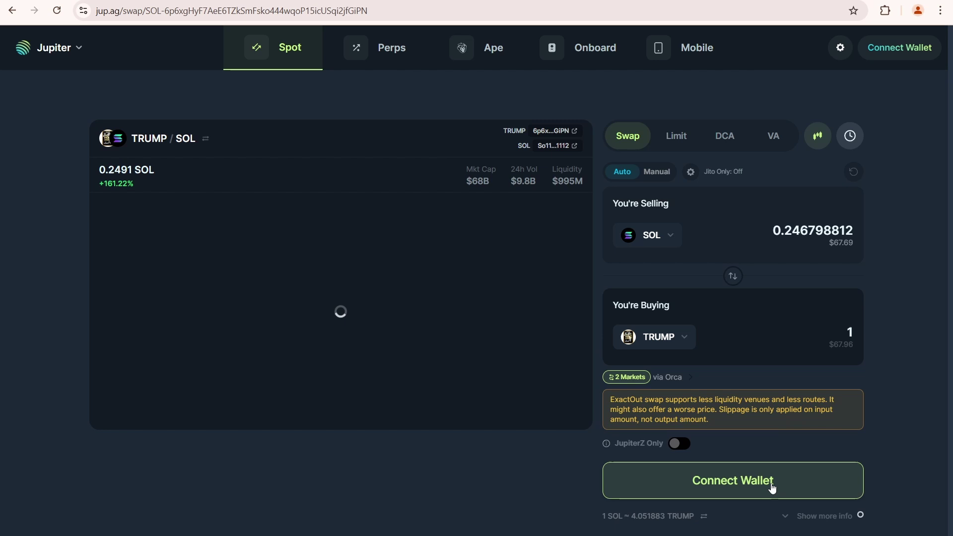
pyautogui.click(772, 484)
pyautogui.click(715, 120)
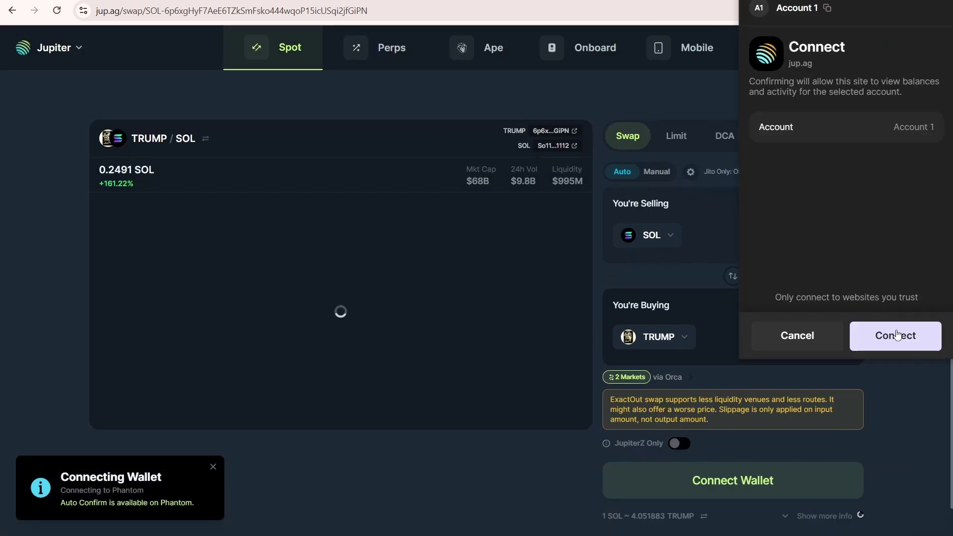
pyautogui.click(894, 335)
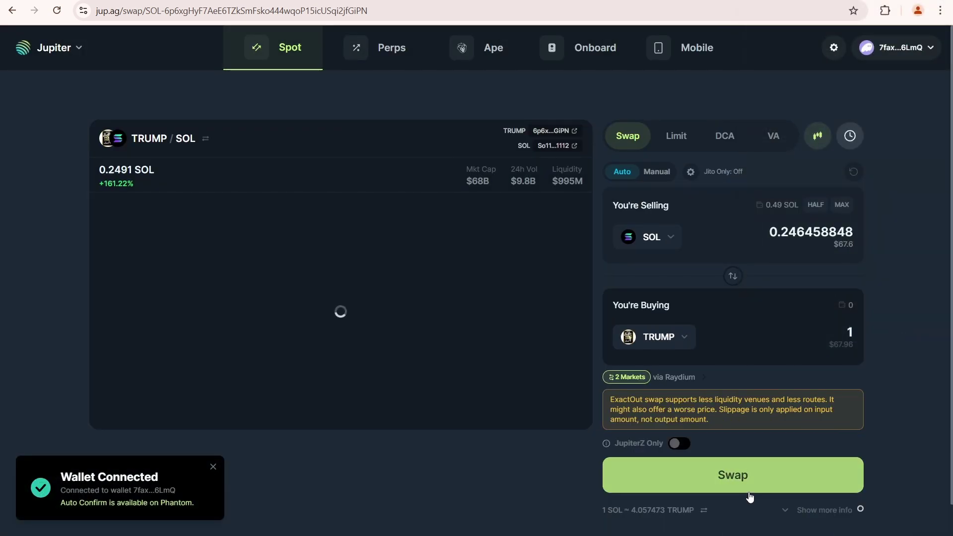
# Reject the SOL-for-TRUMP swap at signing in Phantom and change the selling token
pyautogui.click(749, 478)
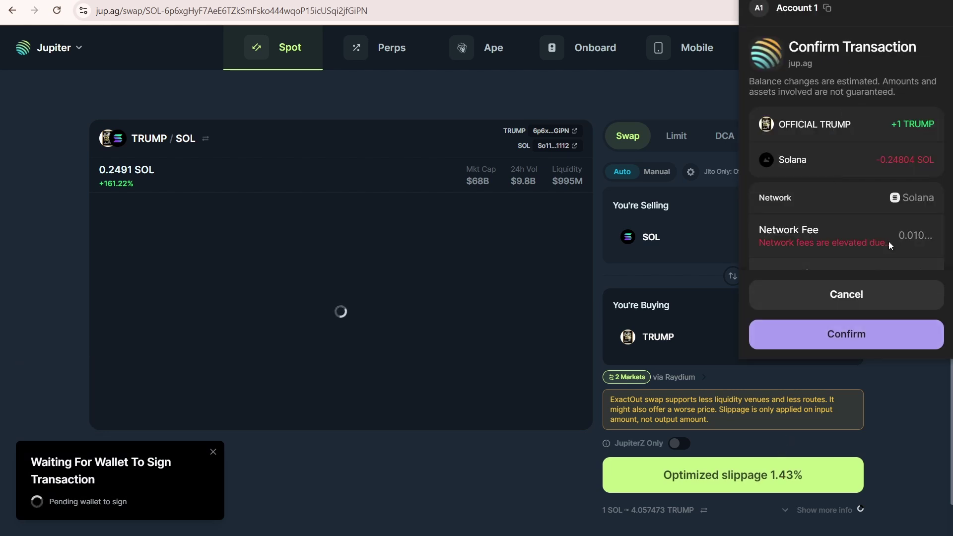
pyautogui.scroll(-2, 888, 241)
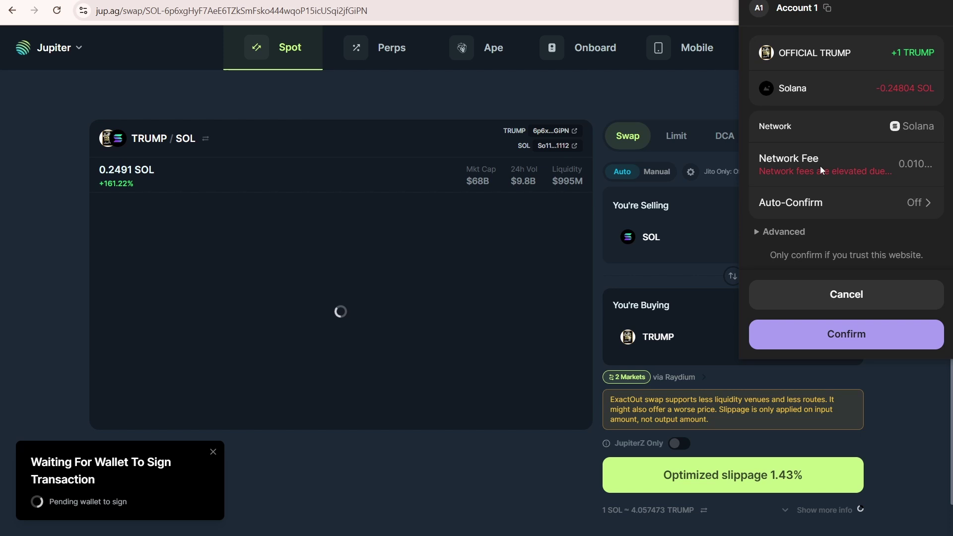
pyautogui.scroll(2, 853, 209)
pyautogui.click(846, 293)
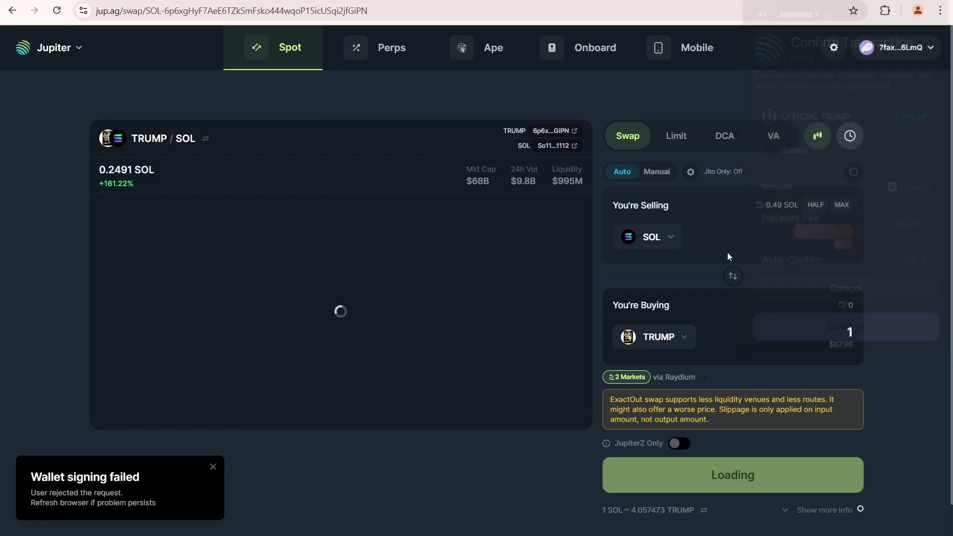
pyautogui.click(655, 237)
# Sell USDC instead of SOL and confirm the swap of 67.671806 USDC for 1 TRUMP
pyautogui.click(398, 168)
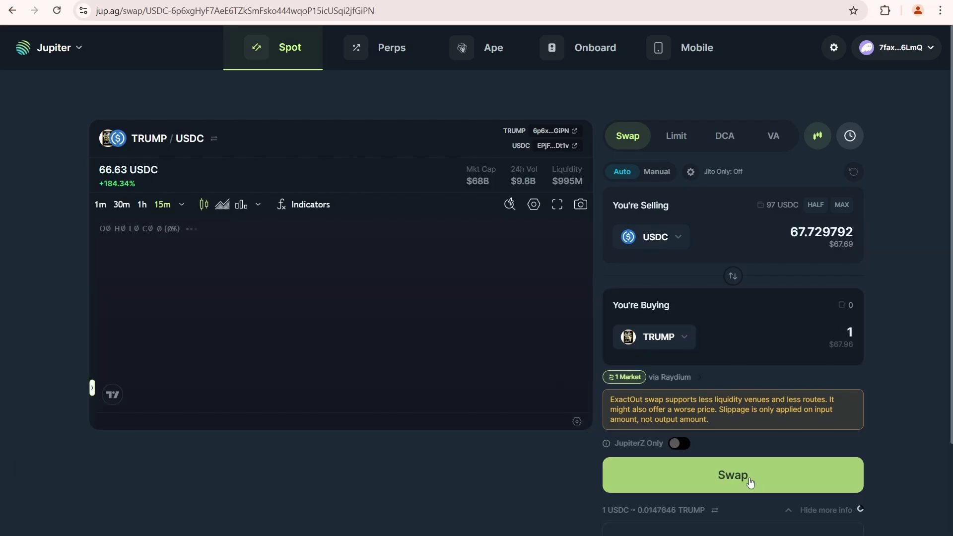
pyautogui.click(751, 480)
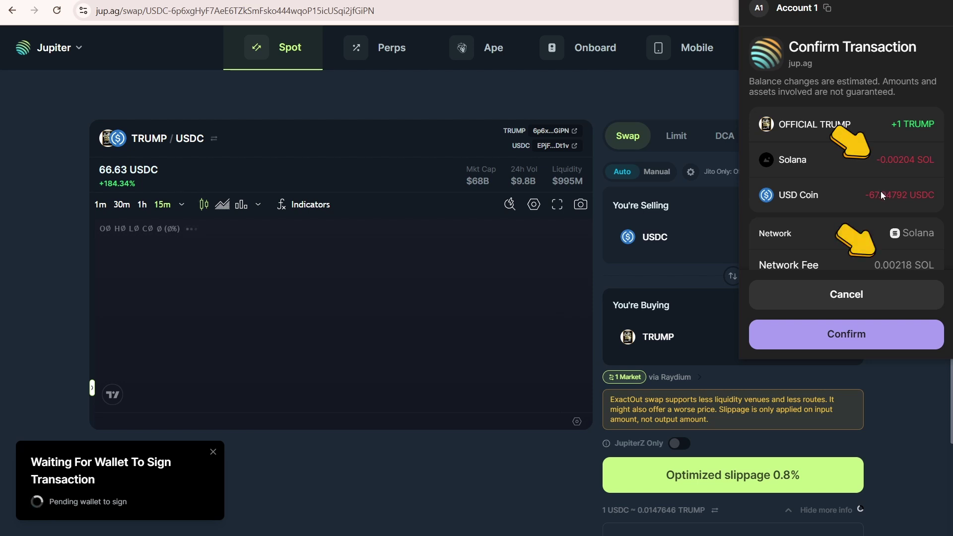
pyautogui.scroll(-2, 880, 192)
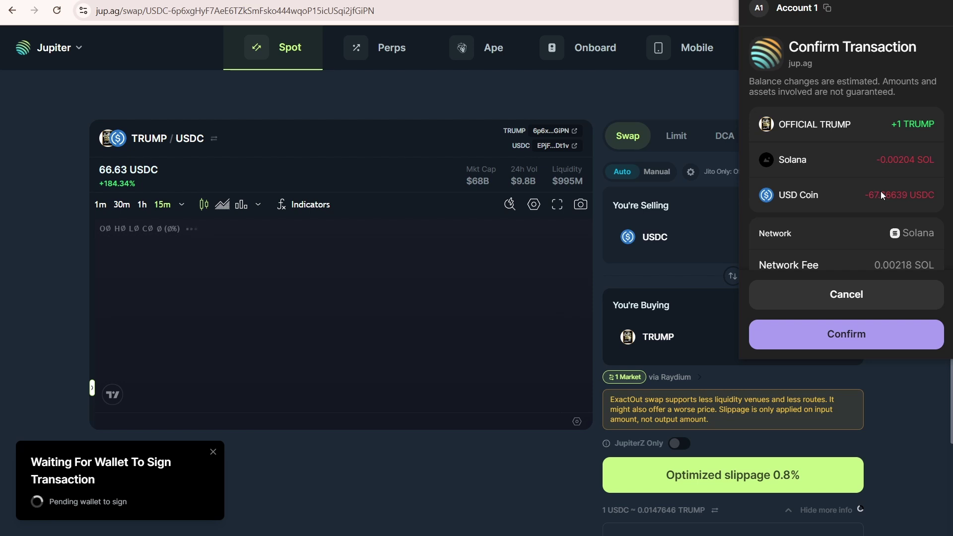
pyautogui.click(847, 335)
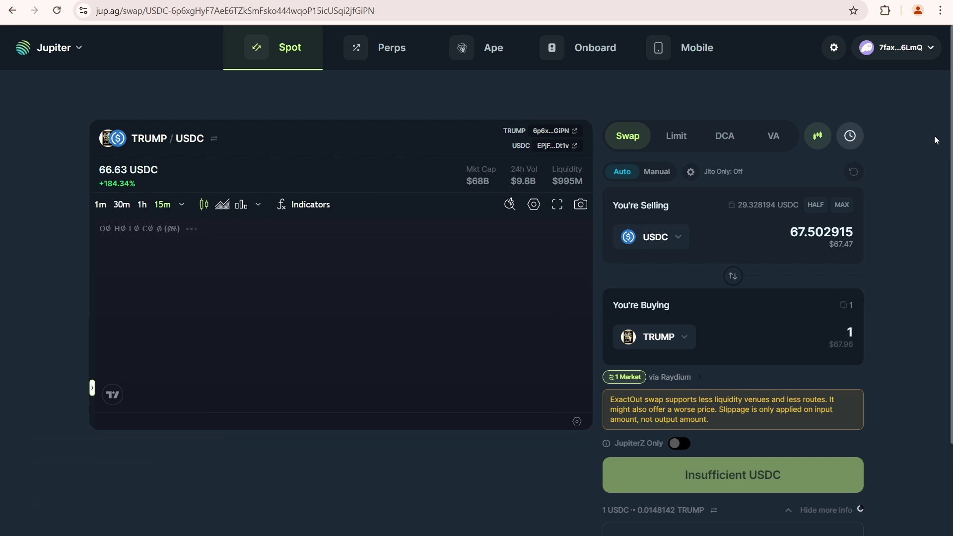
# Open Phantom from the extensions menu and check balances: 1 OFFICIAL TRUMP, 29.32819 USDC, 0.48579 SOL
pyautogui.click(885, 11)
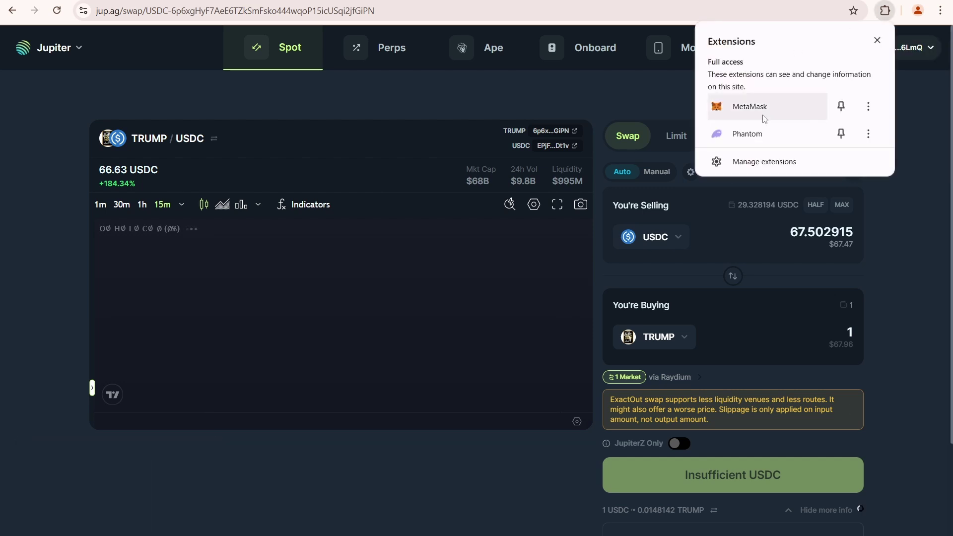
pyautogui.click(748, 134)
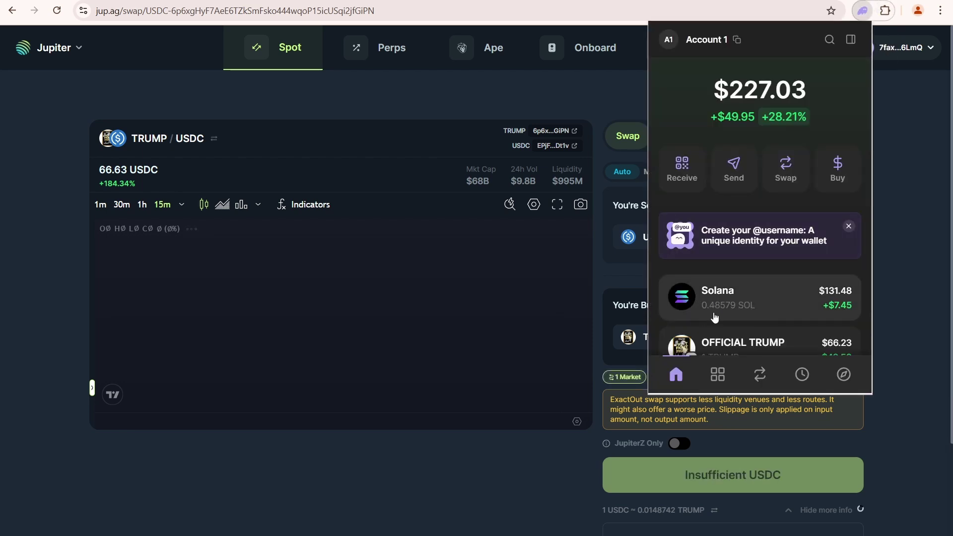
pyautogui.scroll(-1, 732, 288)
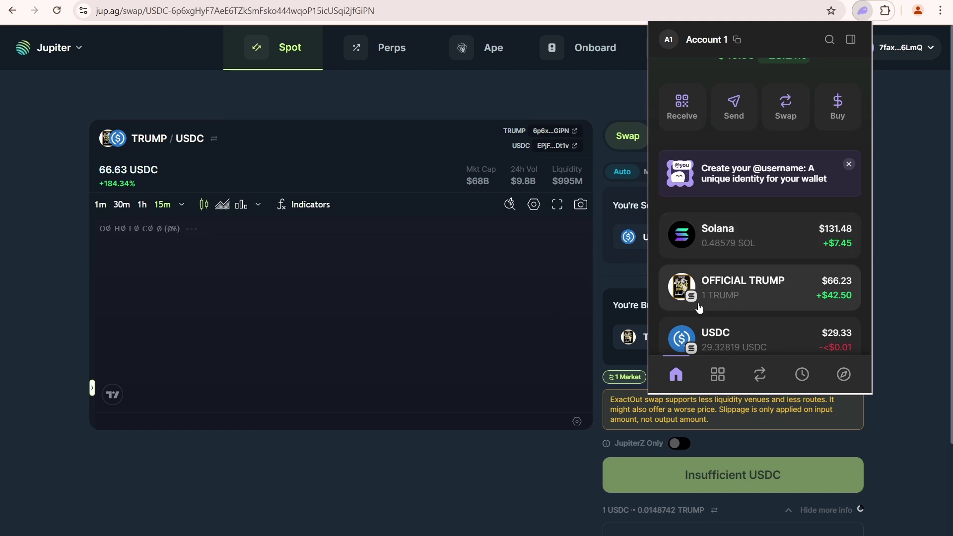
pyautogui.scroll(-1, 712, 283)
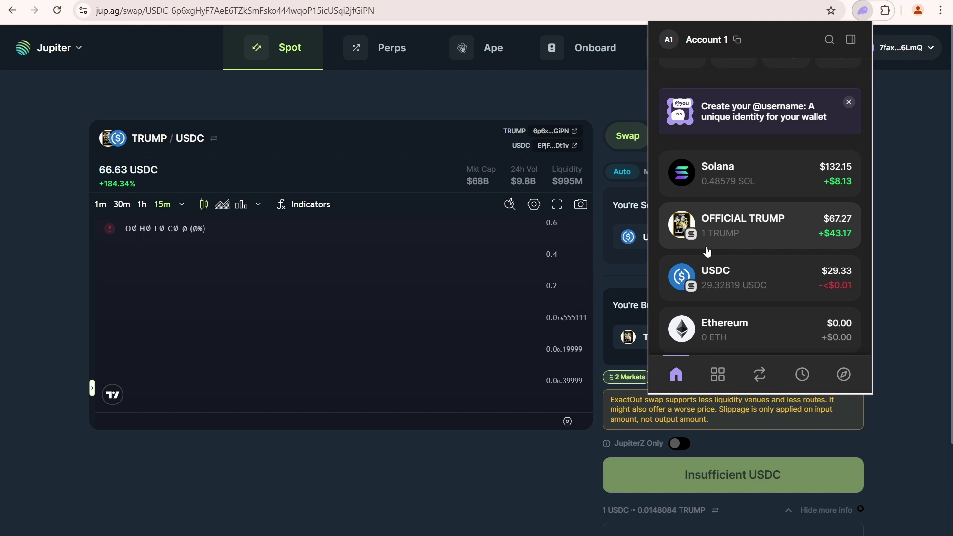
# Open OFFICIAL TRUMP in Phantom and start a send with the maximum 1 TRUMP entered
pyautogui.scroll(2, 718, 242)
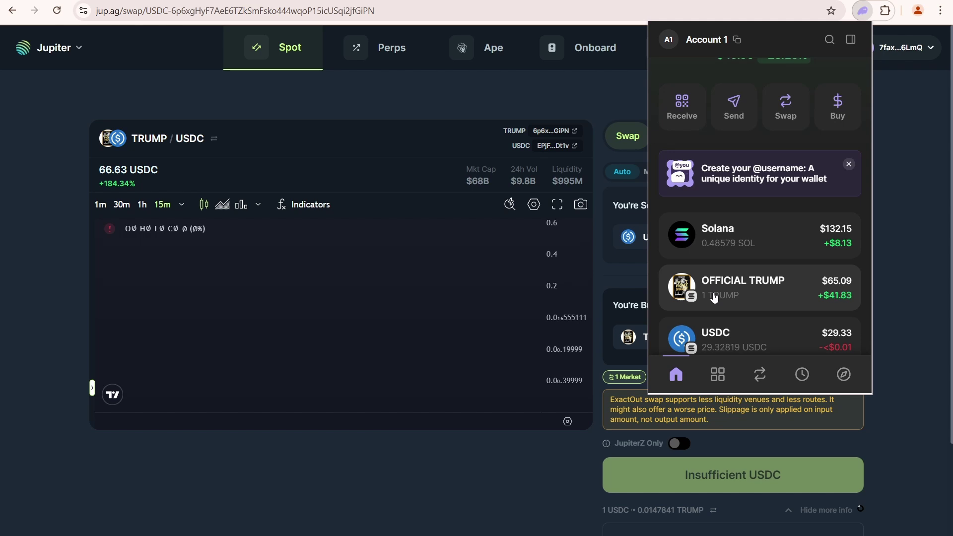
pyautogui.click(755, 293)
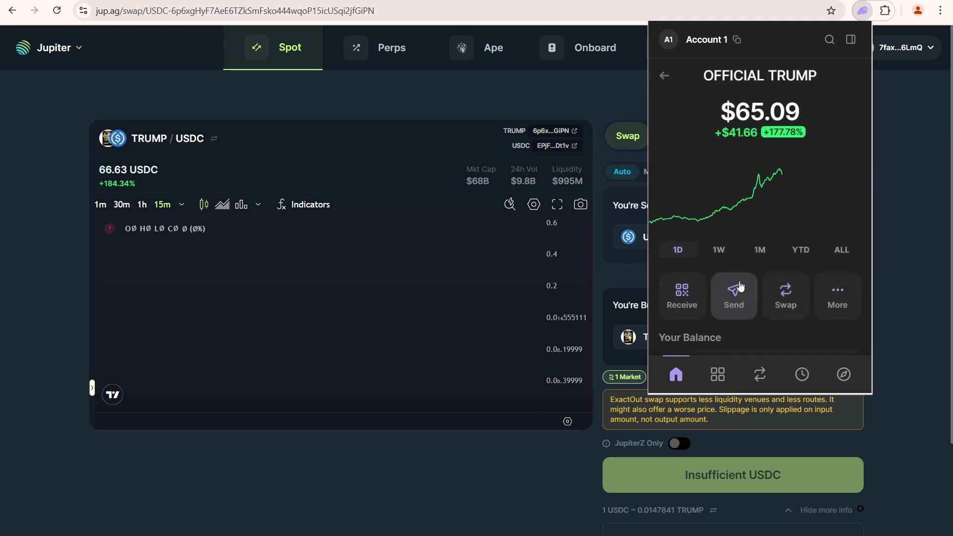
pyautogui.click(743, 285)
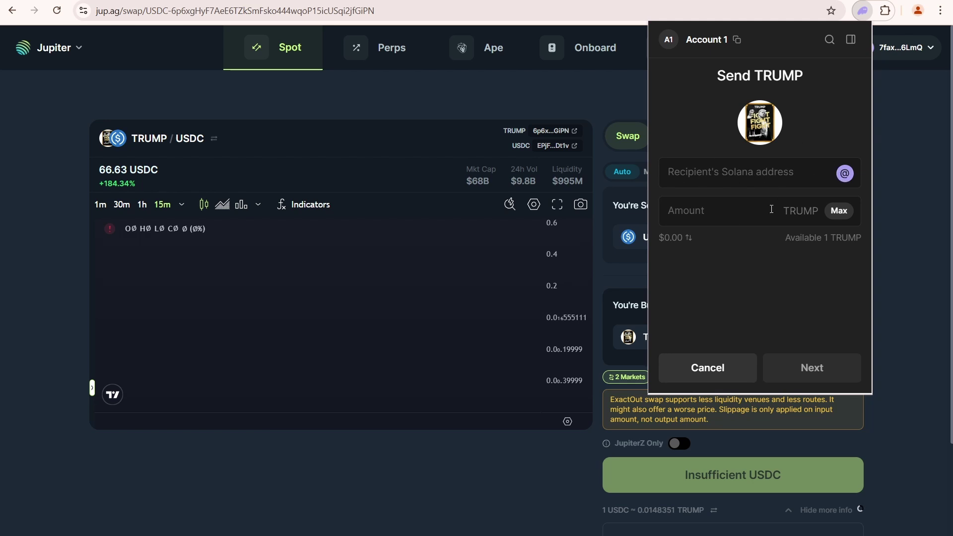
pyautogui.click(838, 211)
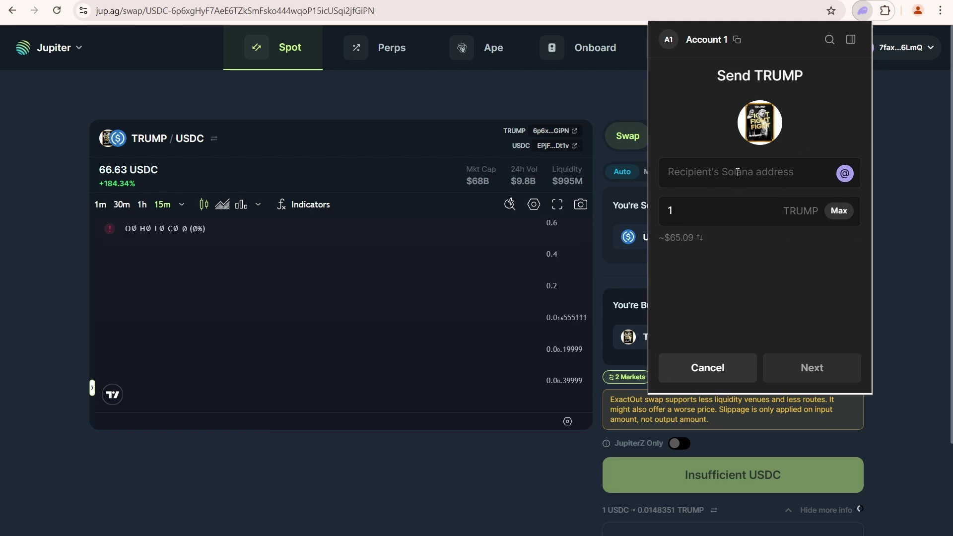